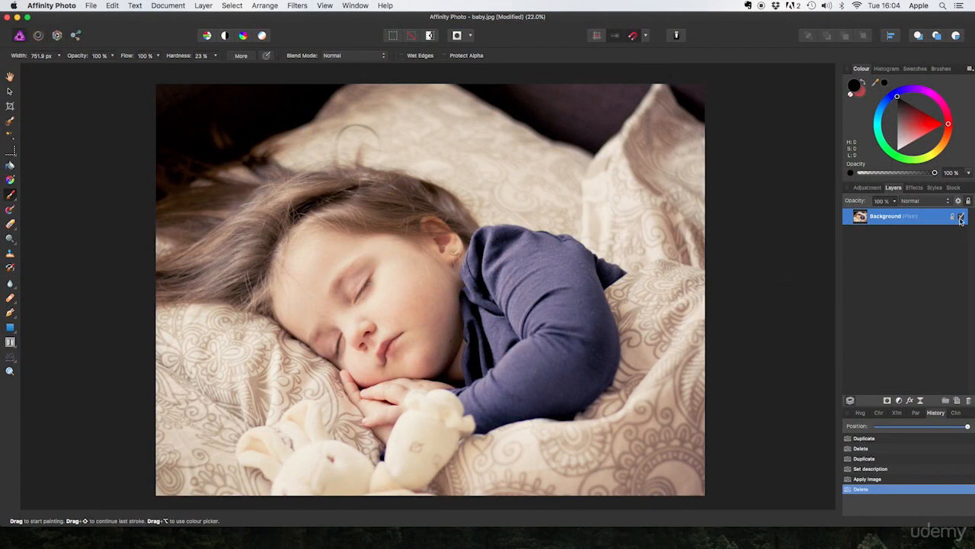
- Duplicate the Background layer and rename the copy "base"
right_click(894, 218)
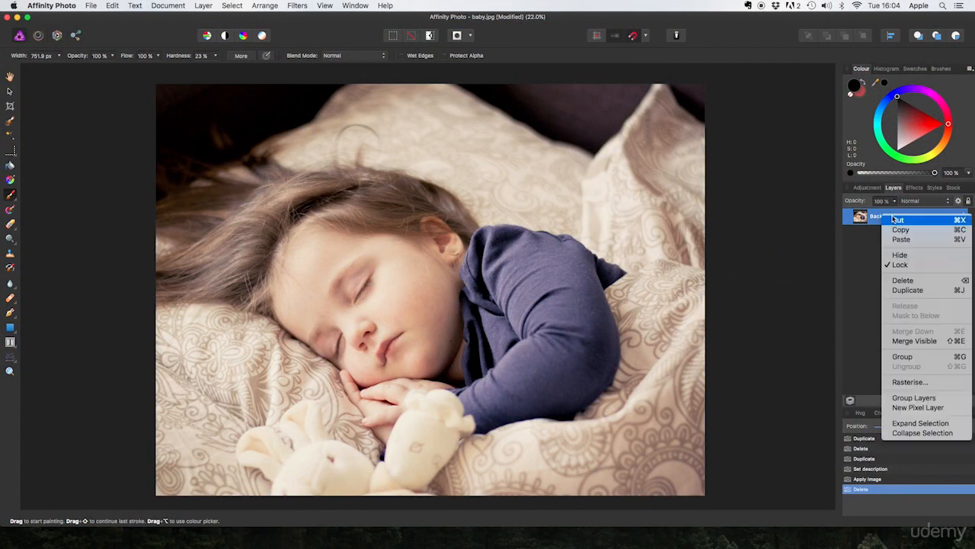
left_click(909, 289)
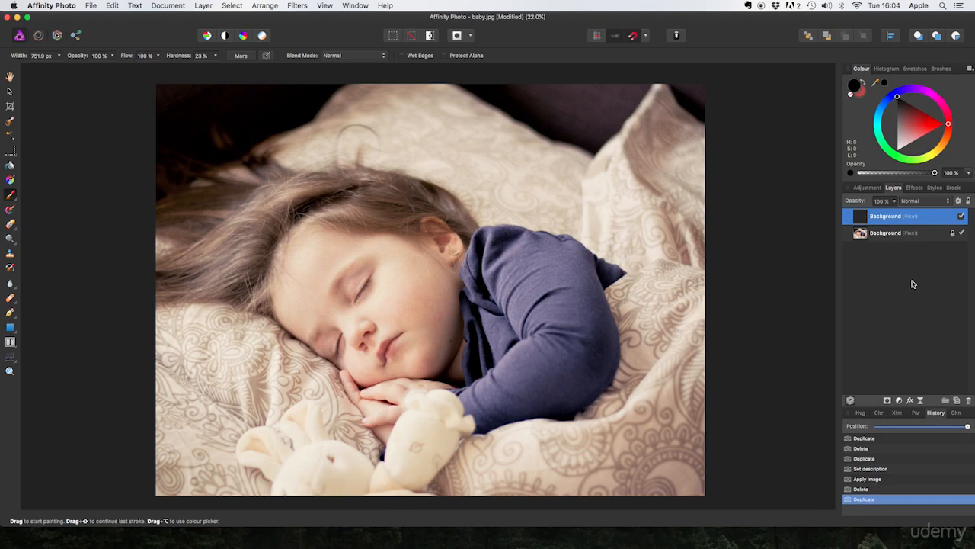
double_click(885, 216)
type("base")
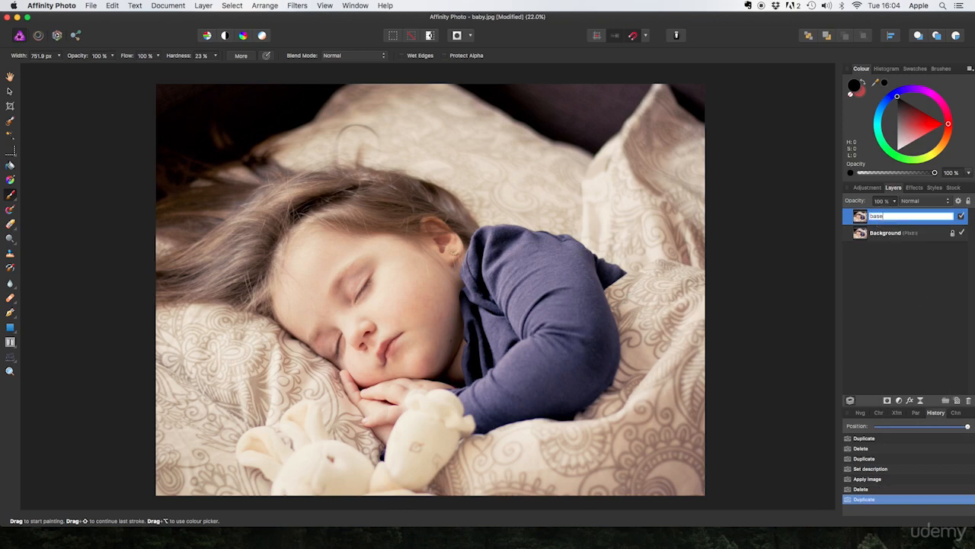
key("Return")
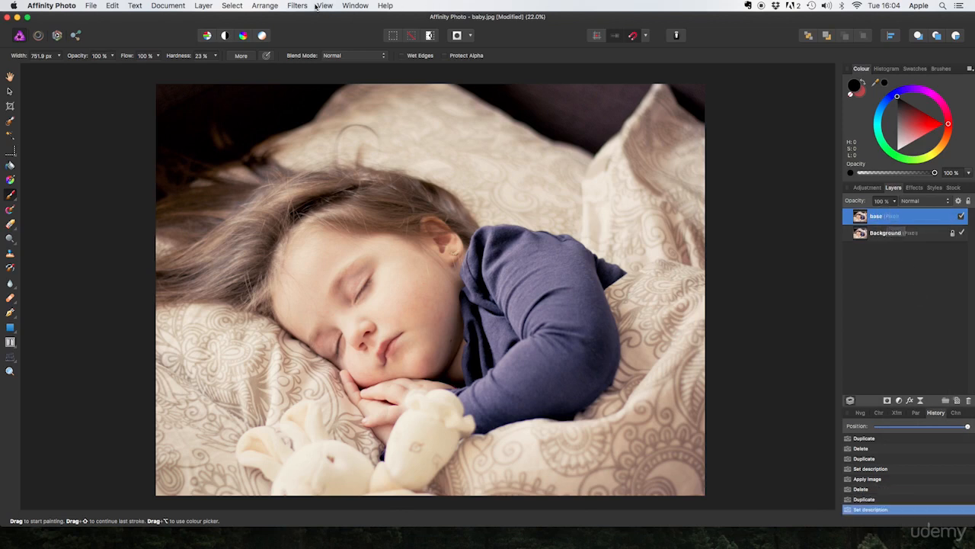
- Start an Apply Image filter on the base layer and load sandpaper.jpg from the papers textures folder
left_click(308, 6)
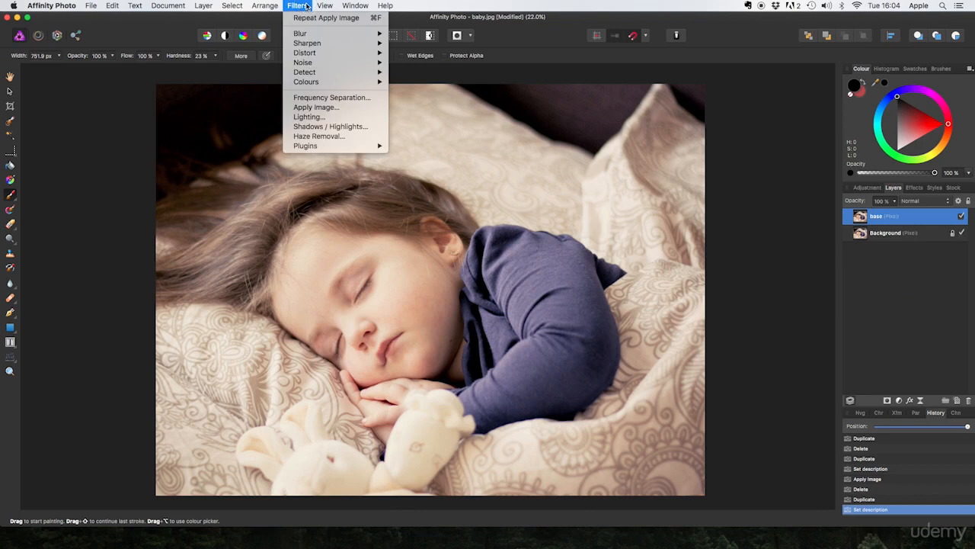
left_click(315, 107)
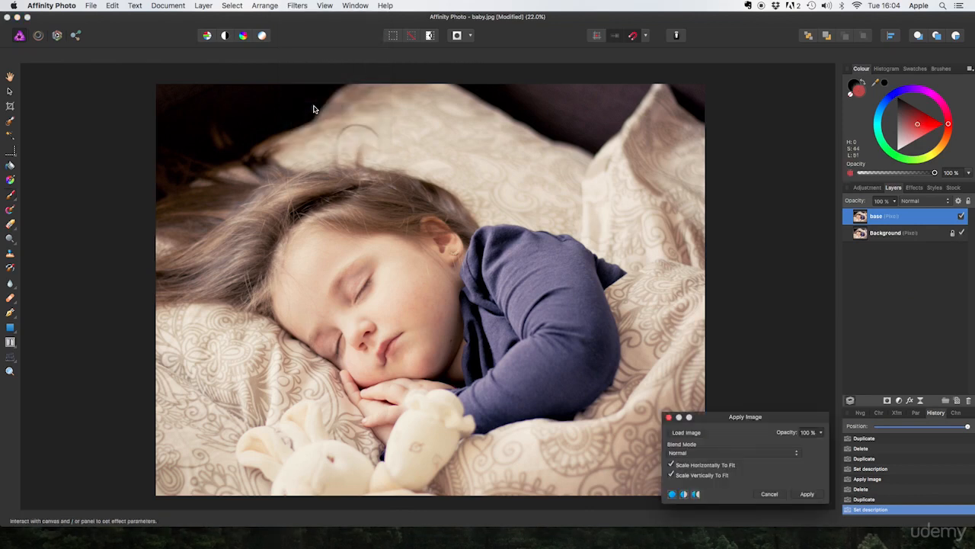
left_click(685, 433)
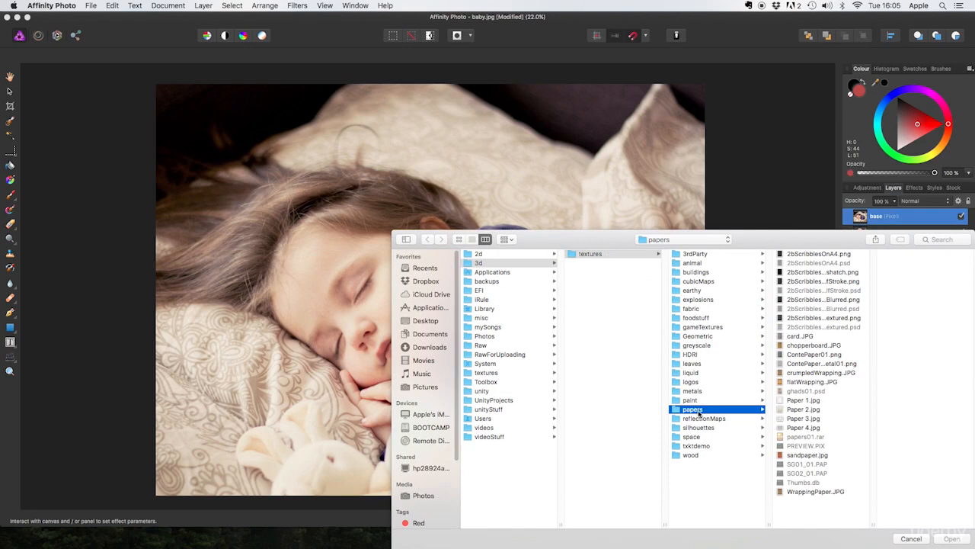
left_click(806, 457)
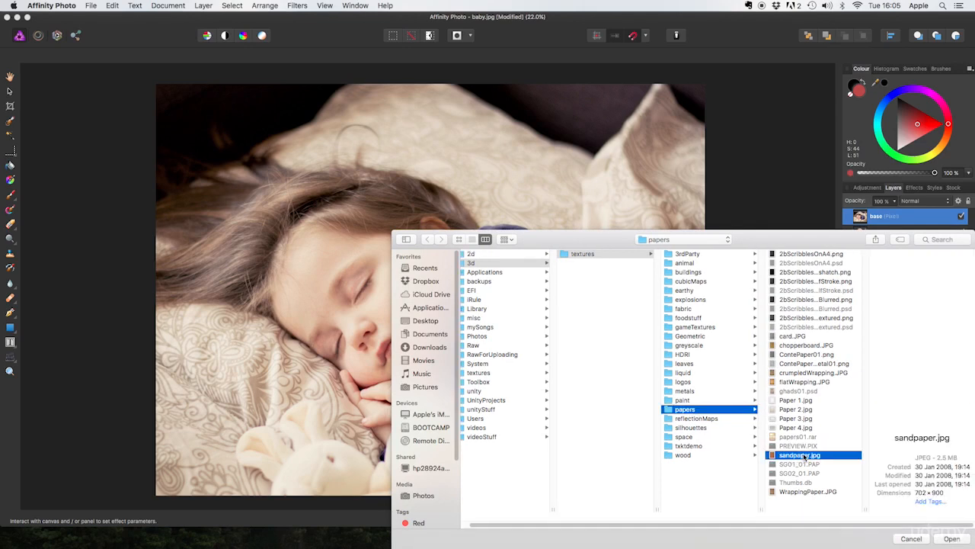
left_click(953, 539)
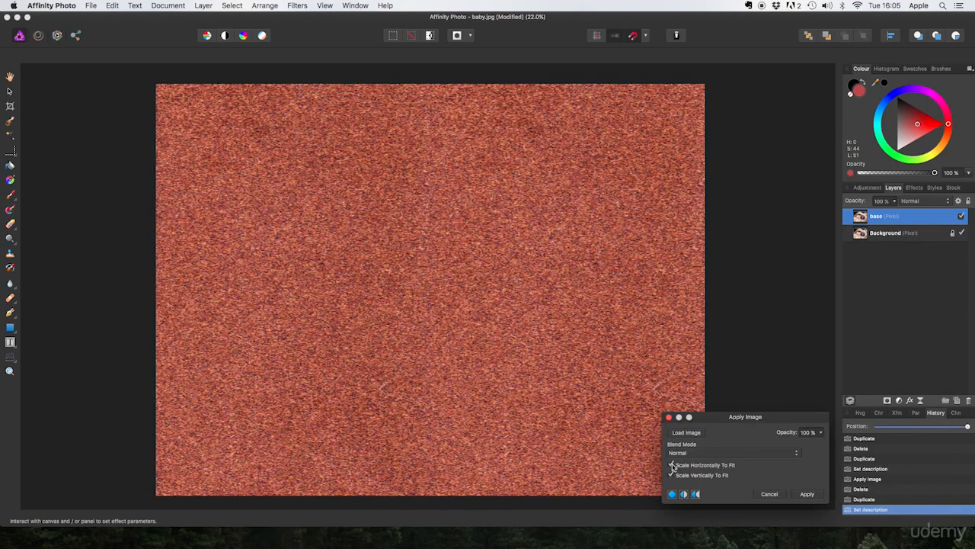
- Try the sandpaper texture without horizontal and vertical scaling to fit, and re-enable both scaling options
left_click(672, 466)
left_click(672, 475)
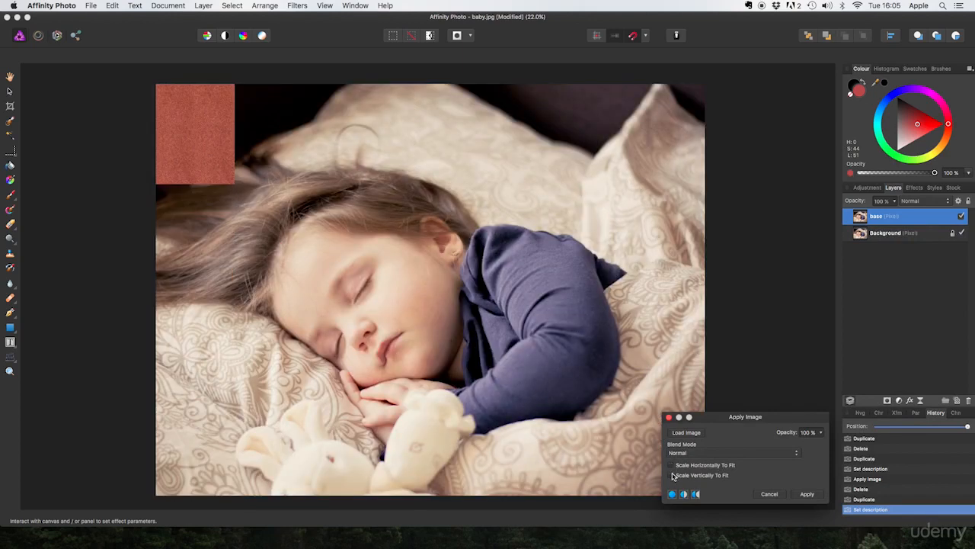
left_click(673, 475)
left_click(671, 465)
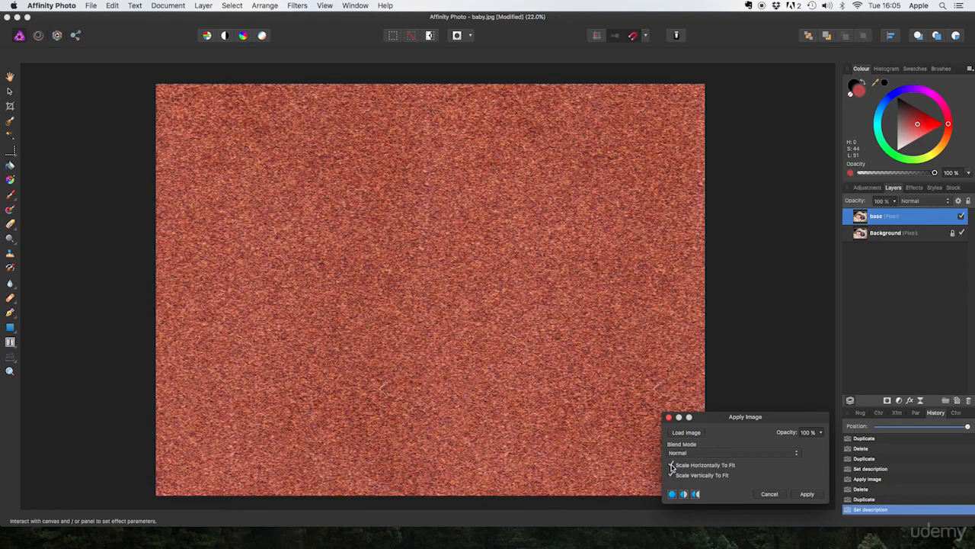
- Blend the sandpaper texture with Soft Light at 80% opacity
left_click(742, 453)
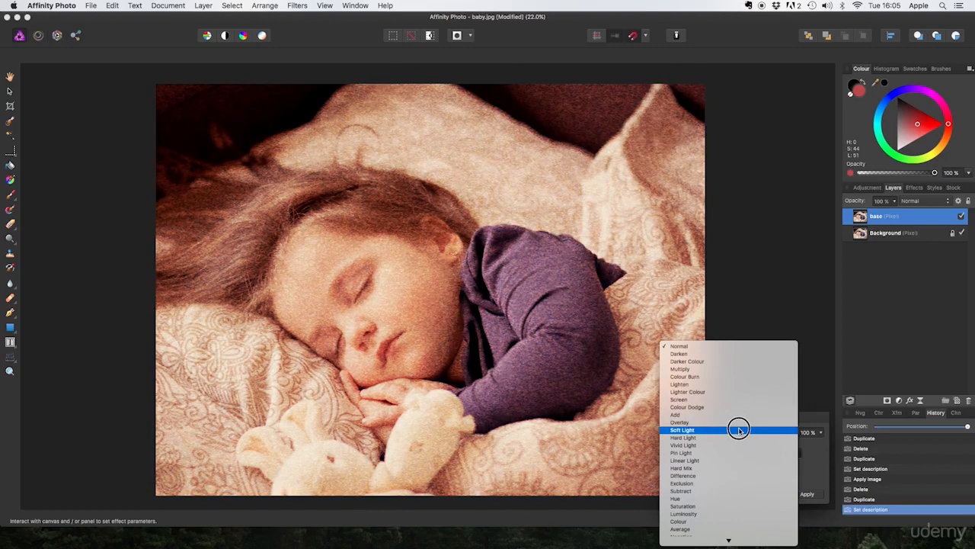
left_click(739, 430)
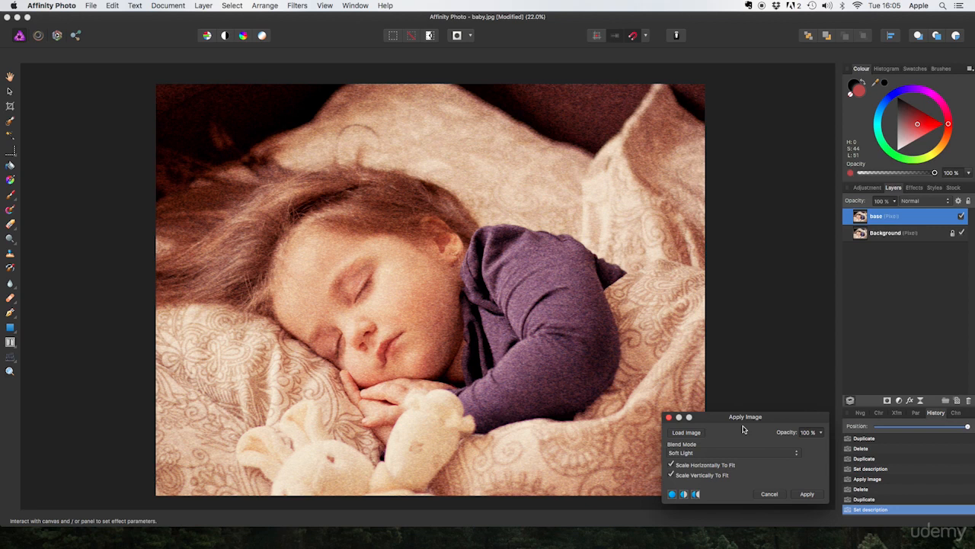
left_click_drag(820, 432, 803, 449)
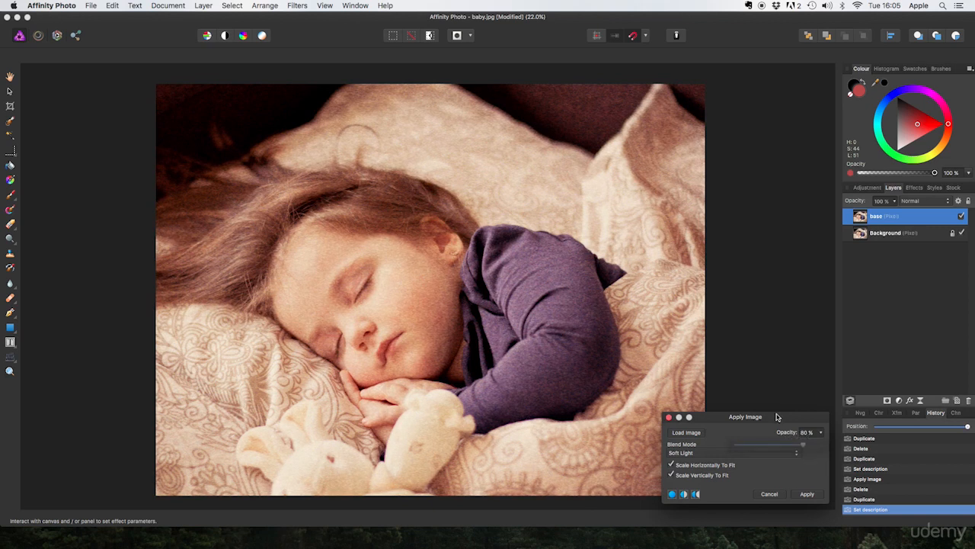
- Compare before and after in split and mirror views, return to the single view, and apply the sandpaper texture
left_click(683, 494)
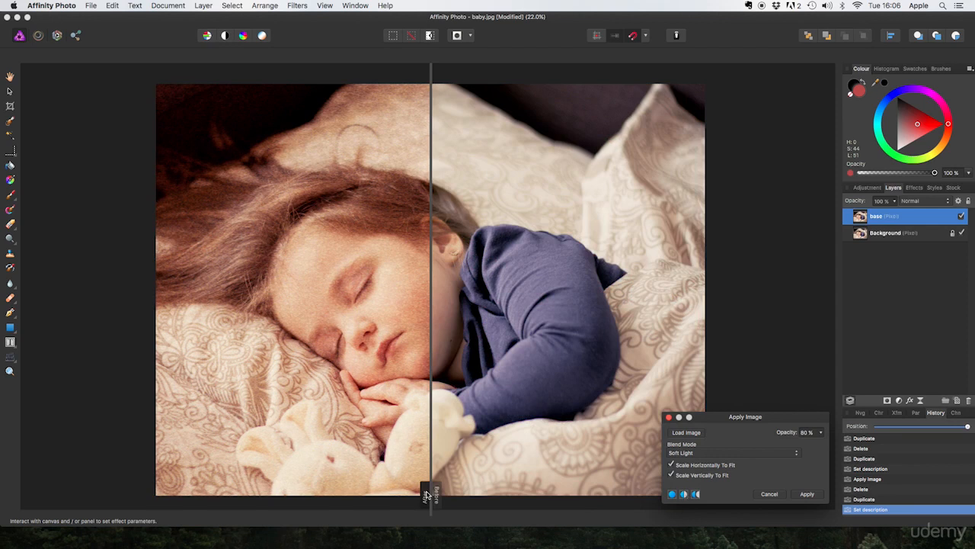
left_click_drag(430, 492, 525, 490)
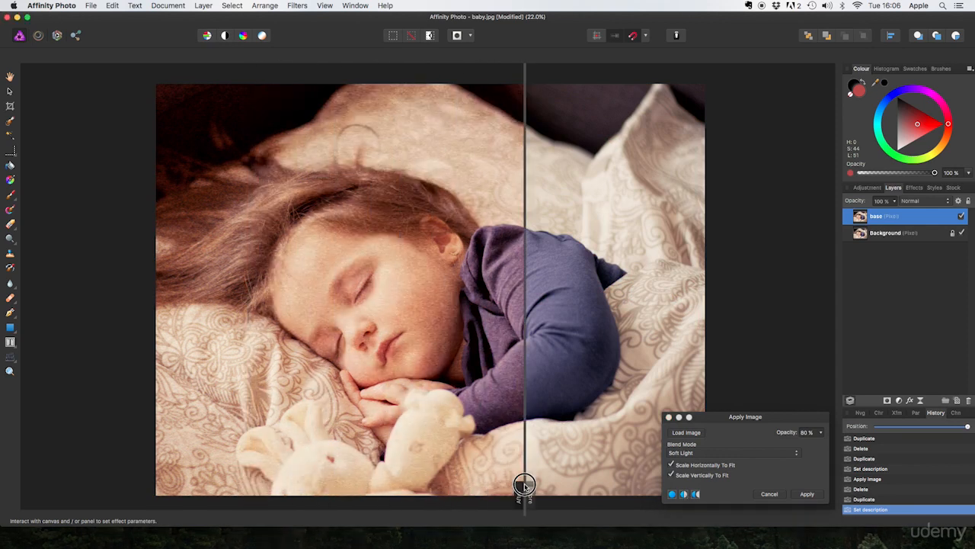
left_click(695, 494)
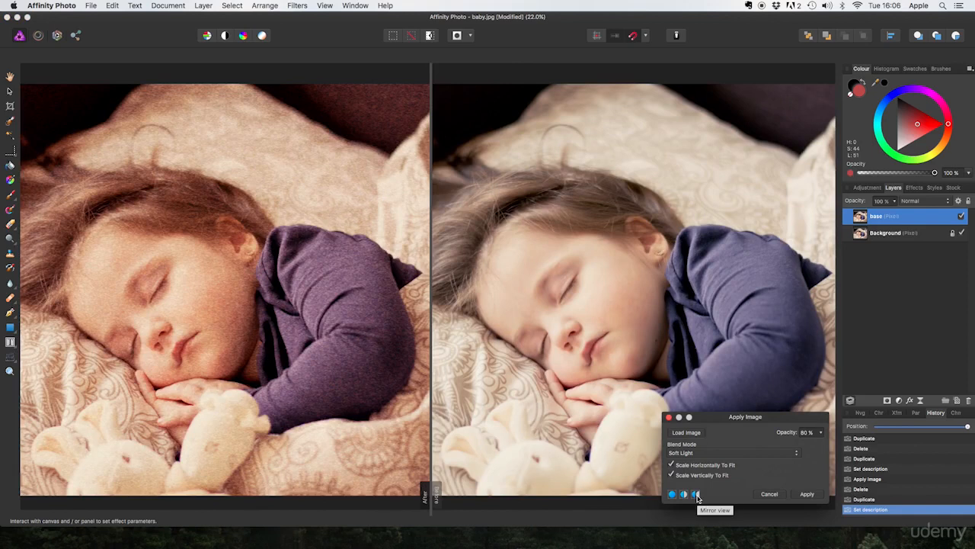
left_click(672, 494)
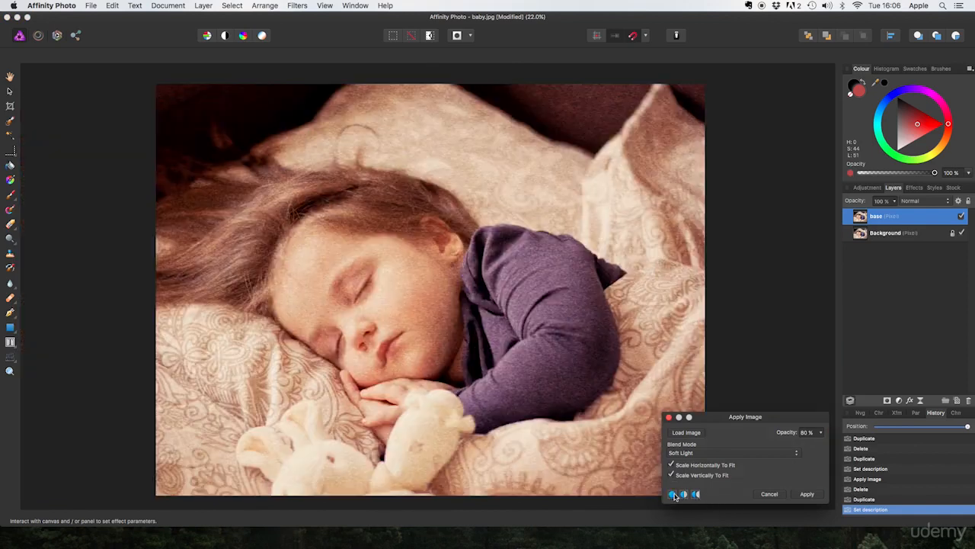
left_click(807, 494)
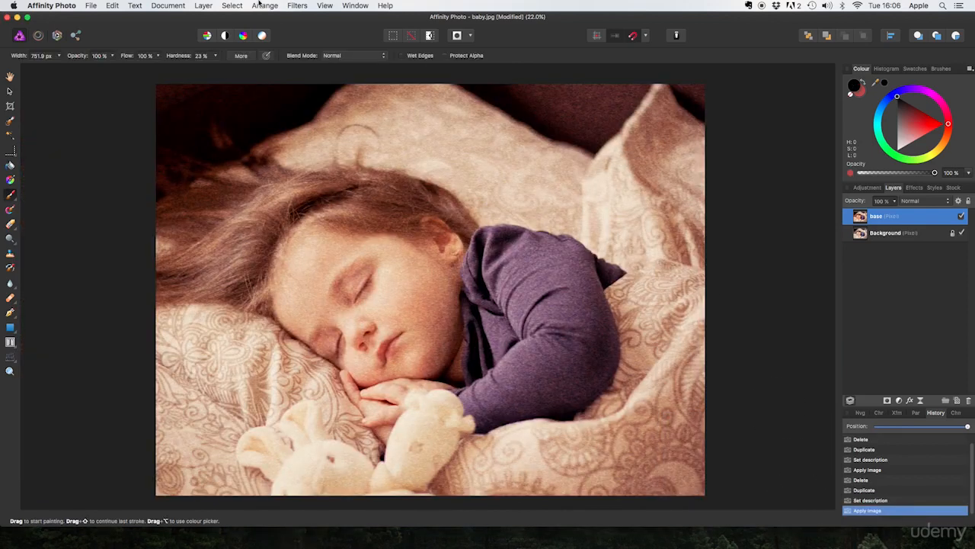
- Start a second Apply Image filter on the base layer and load ContePaper01.png from the papers folder
left_click(296, 6)
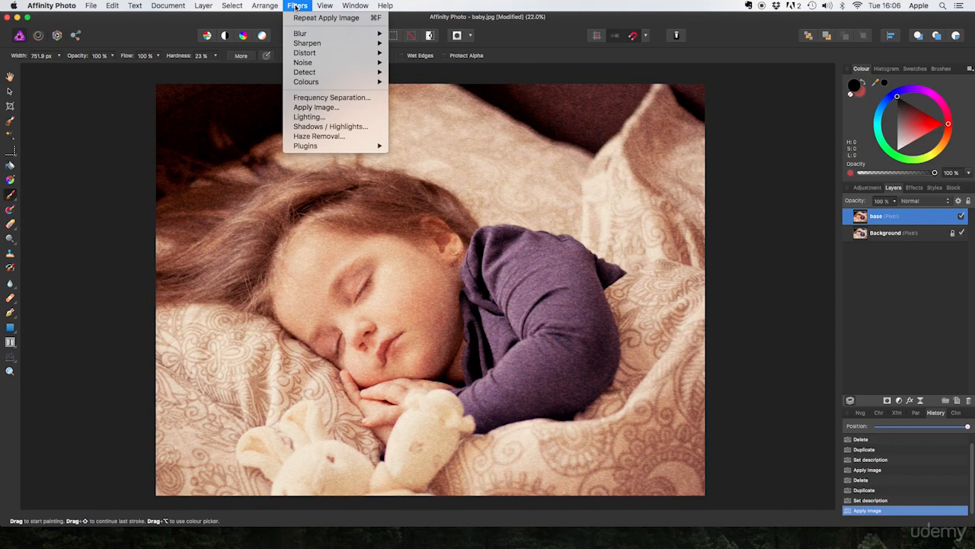
left_click(319, 109)
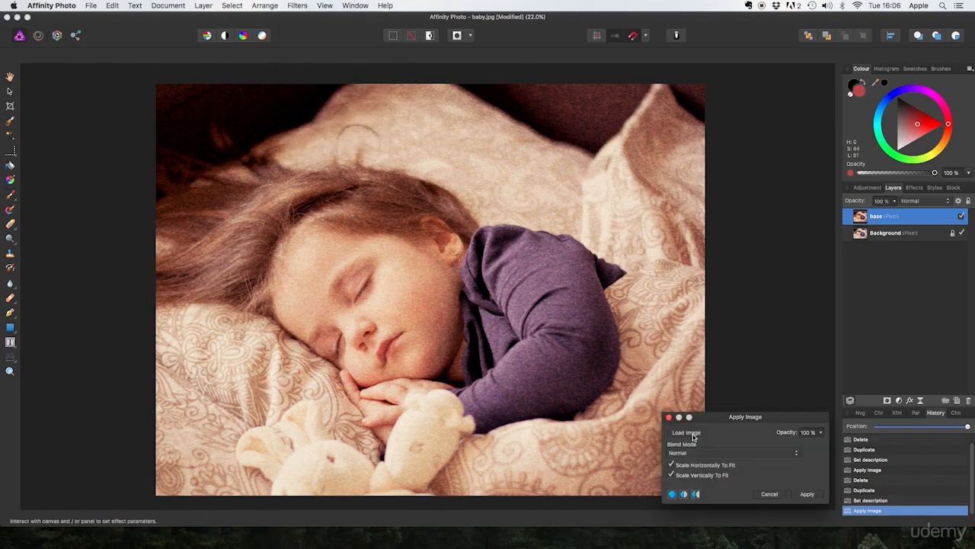
left_click(687, 432)
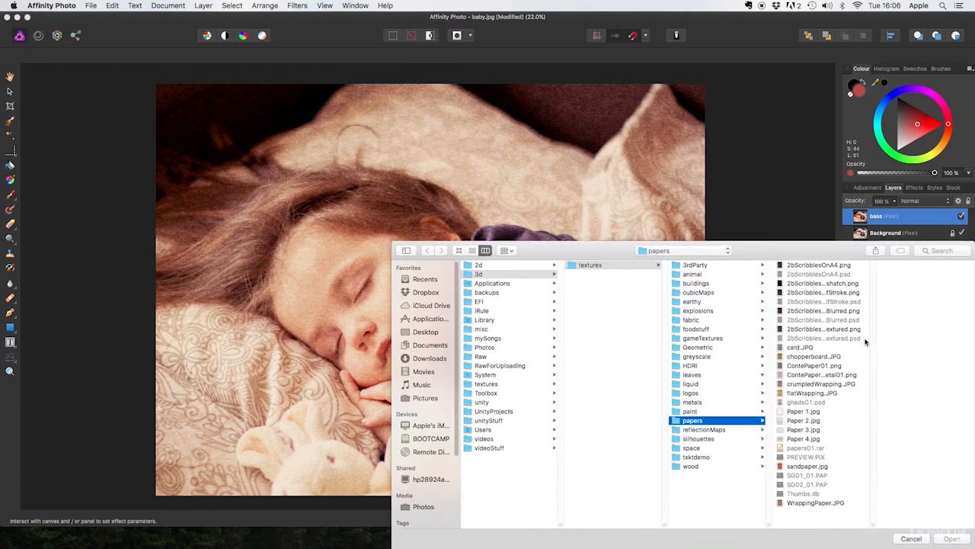
left_click(813, 367)
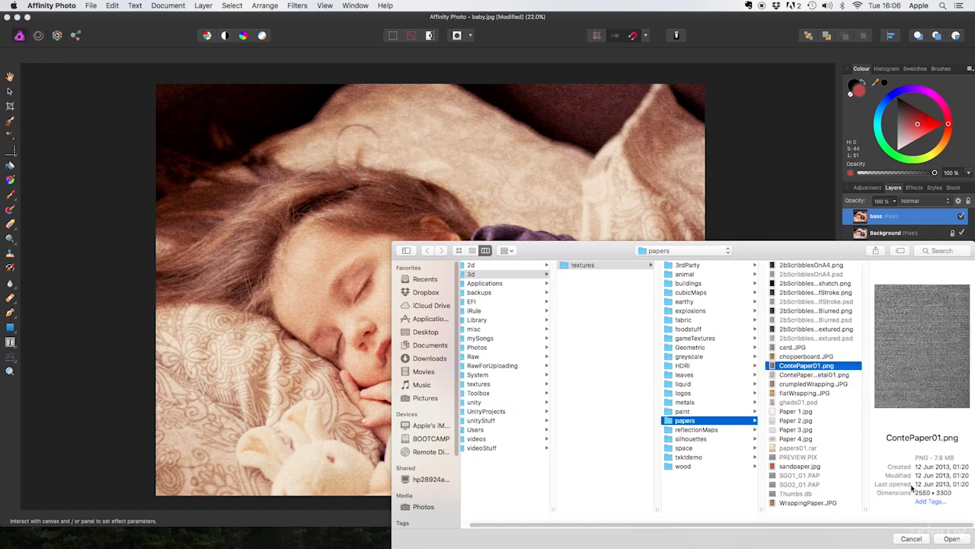
left_click(953, 539)
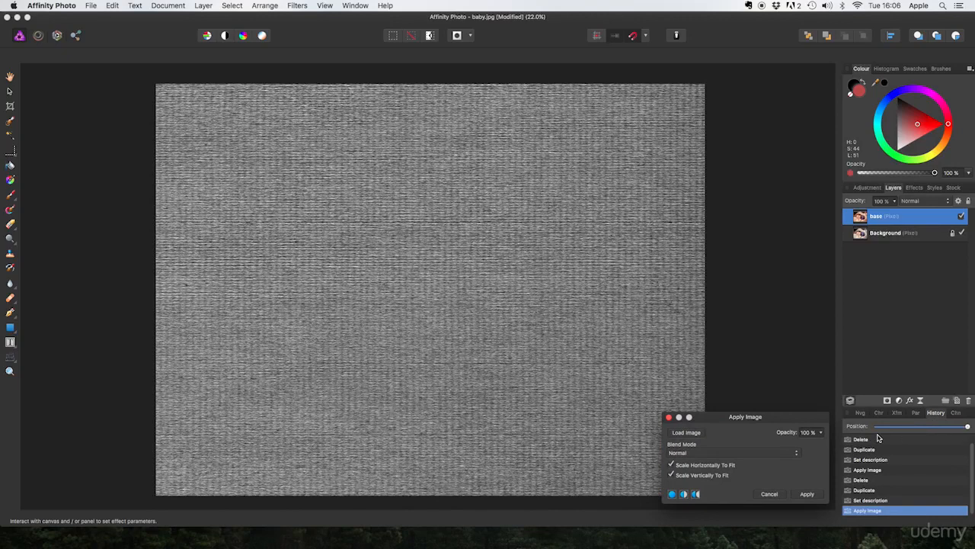
- Blend the ContePaper01 texture with Colour Burn at 34% opacity and apply it
left_click(715, 452)
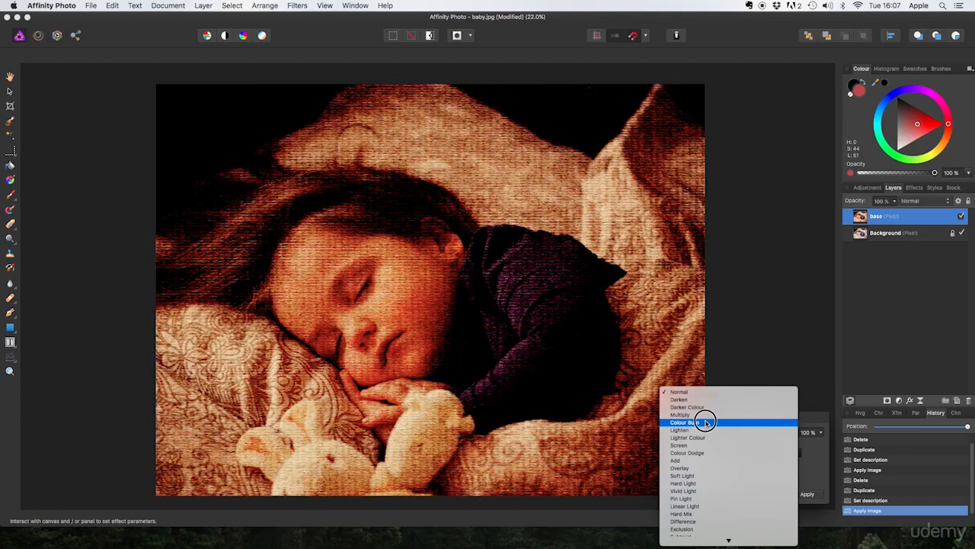
left_click(705, 422)
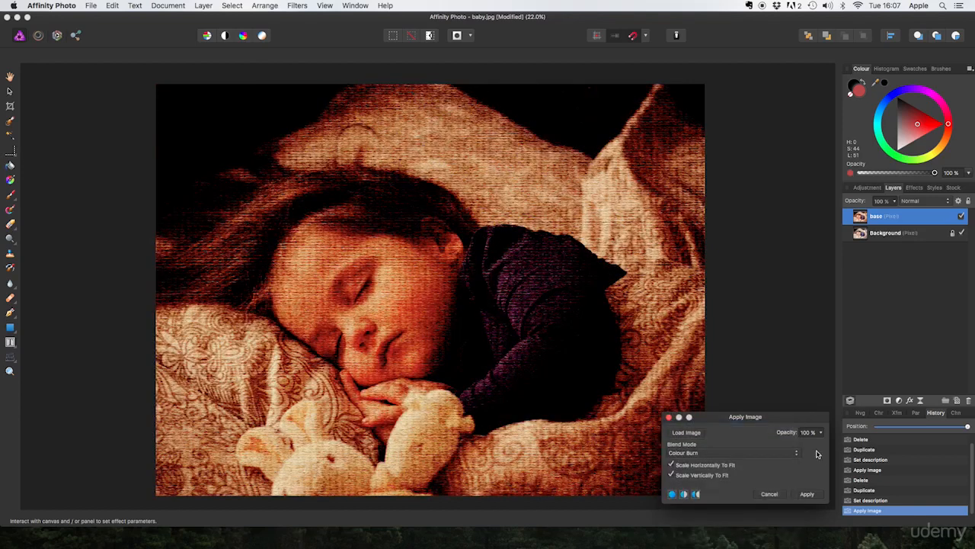
left_click_drag(821, 434, 765, 451)
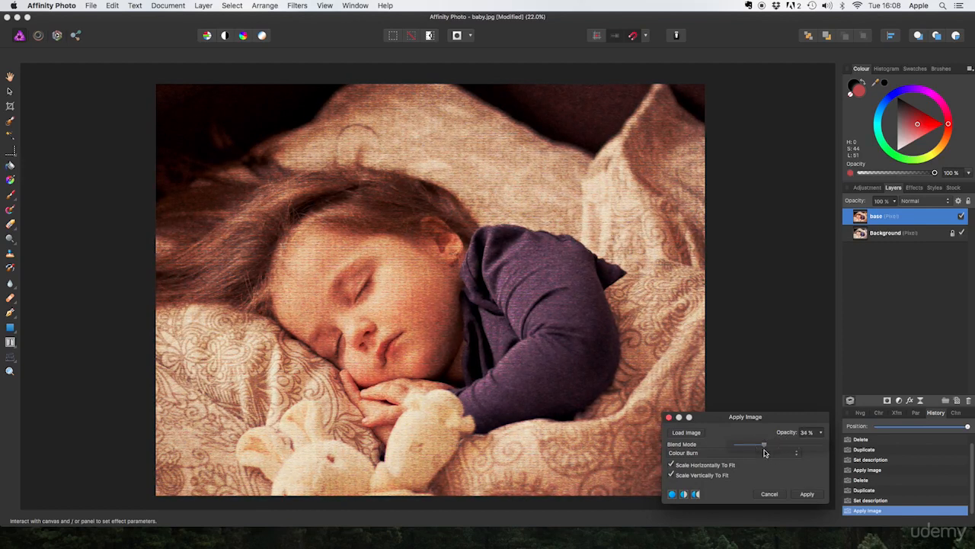
left_click(807, 494)
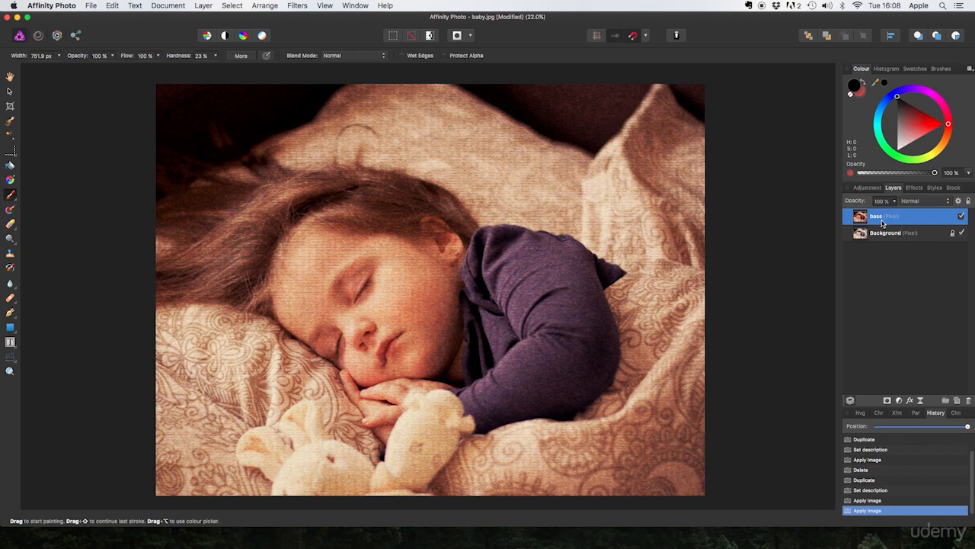
- Compare the image before and after the second texture through the history states, ending on the latest state
left_click(870, 502)
left_click(870, 492)
left_click(872, 502)
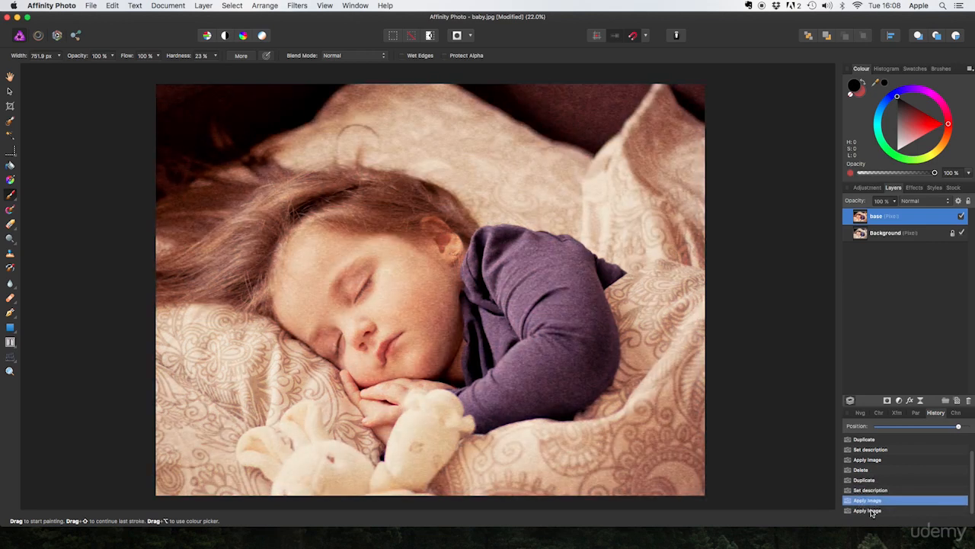
left_click(871, 510)
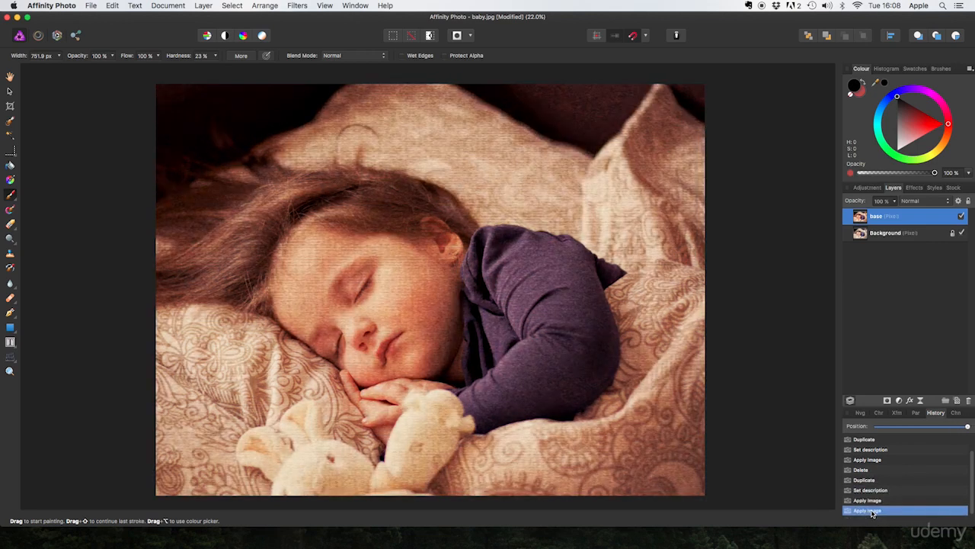
- Start a third Apply Image filter on the base layer and load ContePaperAndMetal01.png from the papers folder
left_click(298, 6)
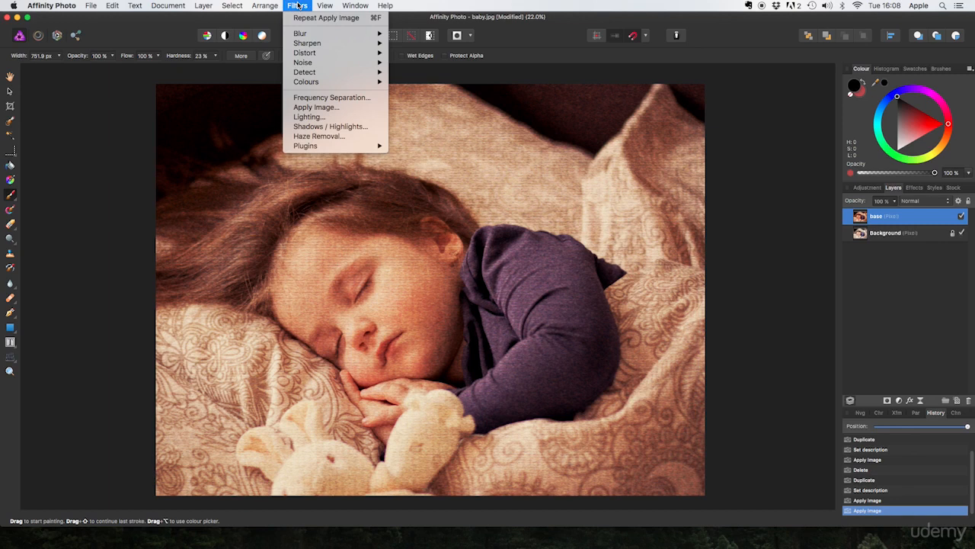
left_click(316, 107)
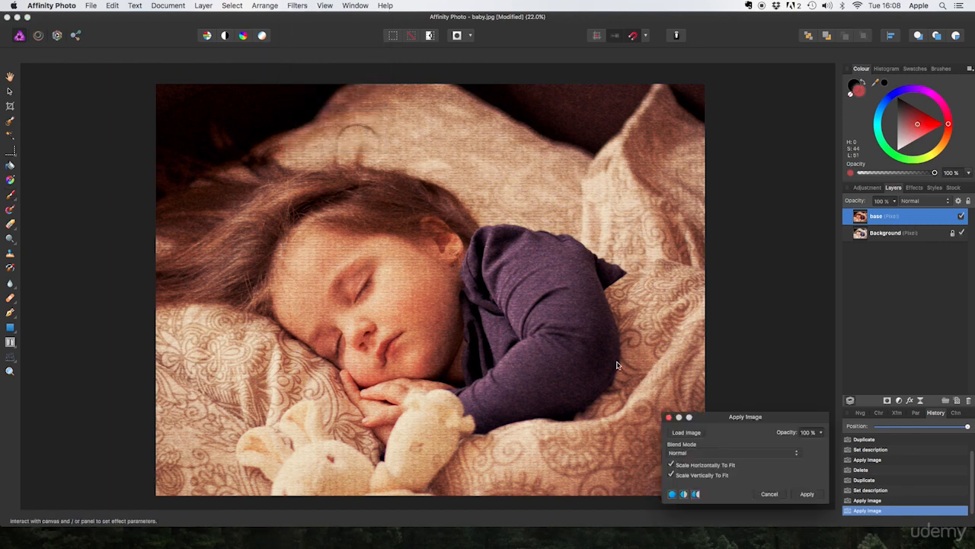
left_click(686, 432)
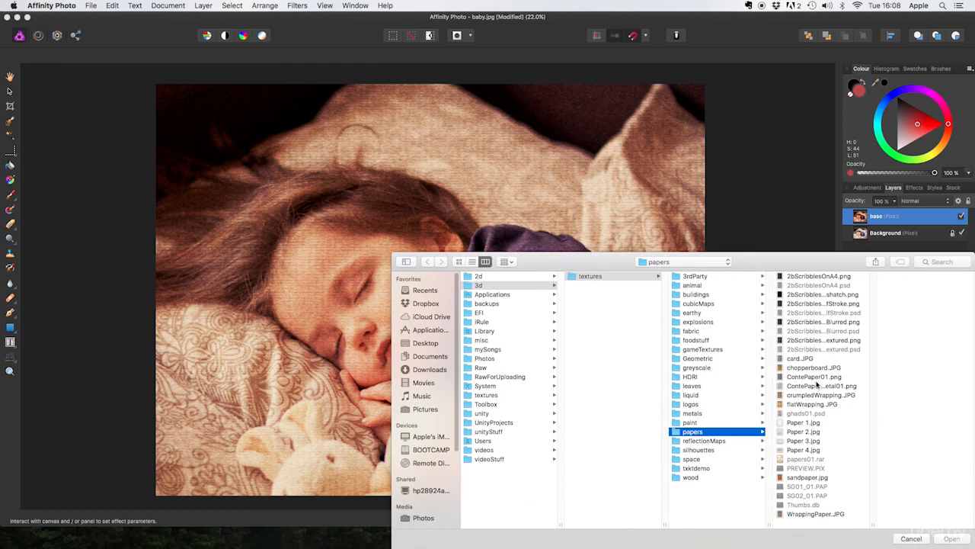
left_click_drag(873, 526, 907, 522)
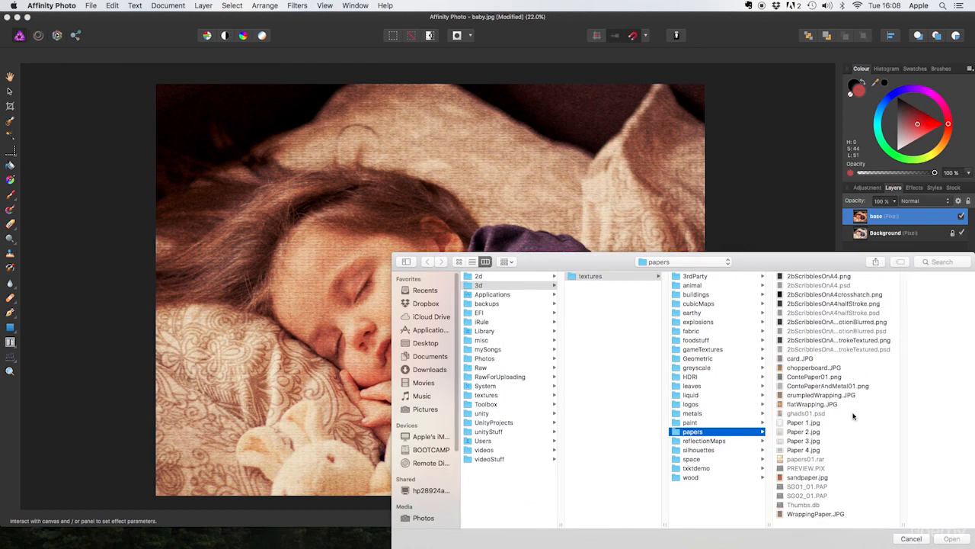
left_click(824, 386)
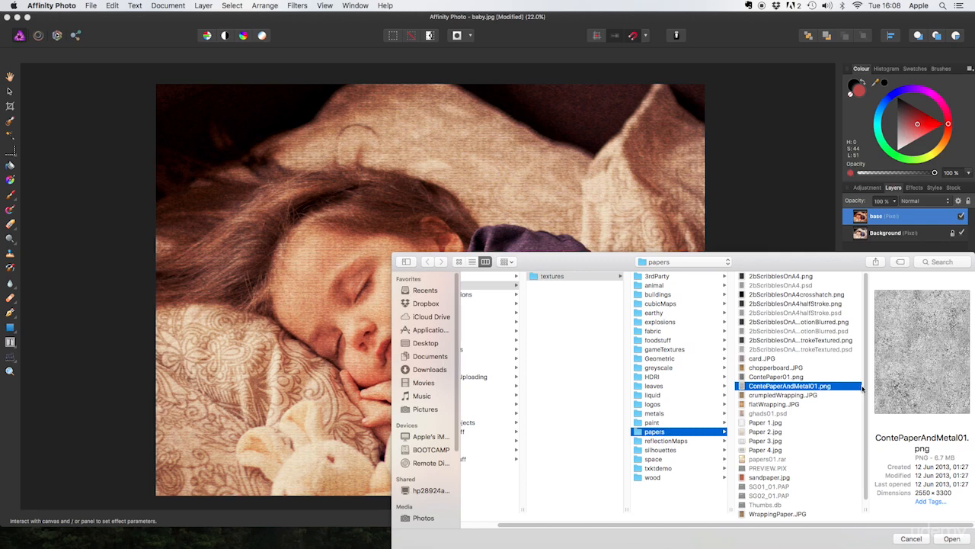
left_click(952, 539)
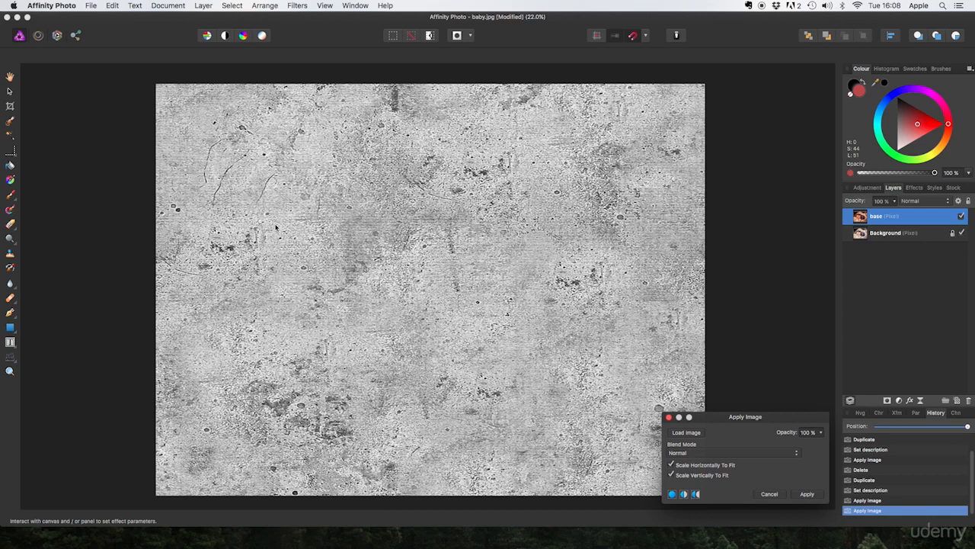
- Blend the ContePaperAndMetal01 texture with Soft Light, reduce its opacity, and apply it
left_click(750, 455)
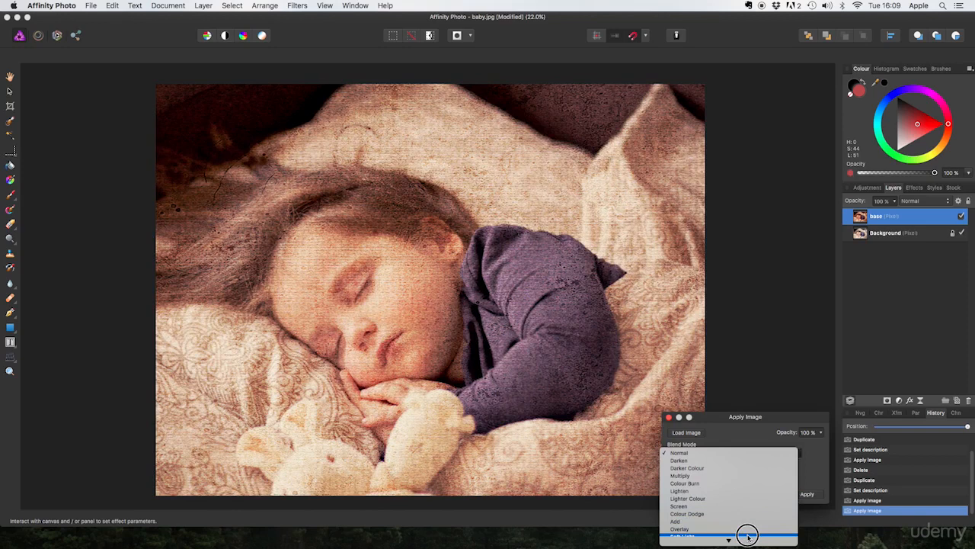
left_click(747, 536)
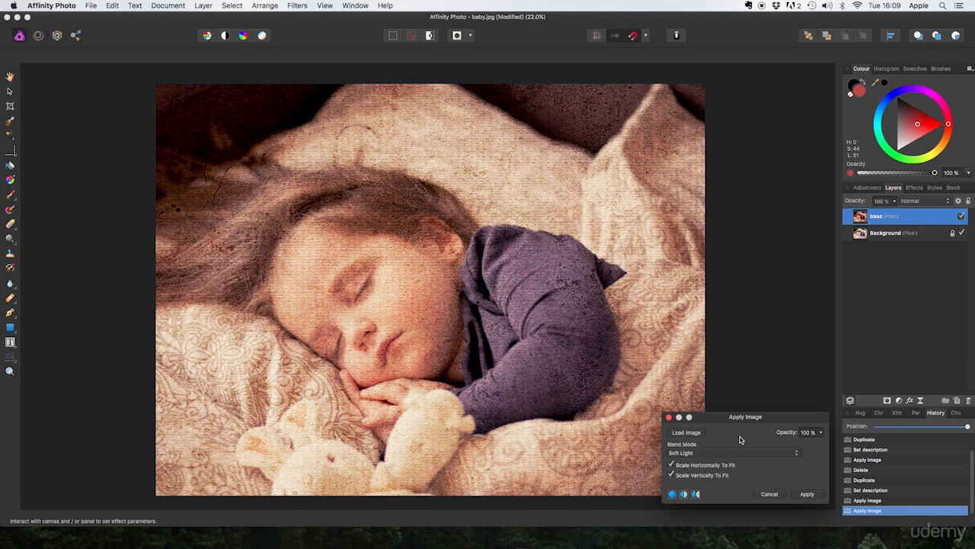
left_click(820, 432)
mouse_move(816, 444)
left_mouse_down()
mouse_move(759, 444)
mouse_move(842, 450)
mouse_move(811, 452)
left_mouse_up()
left_click(807, 495)
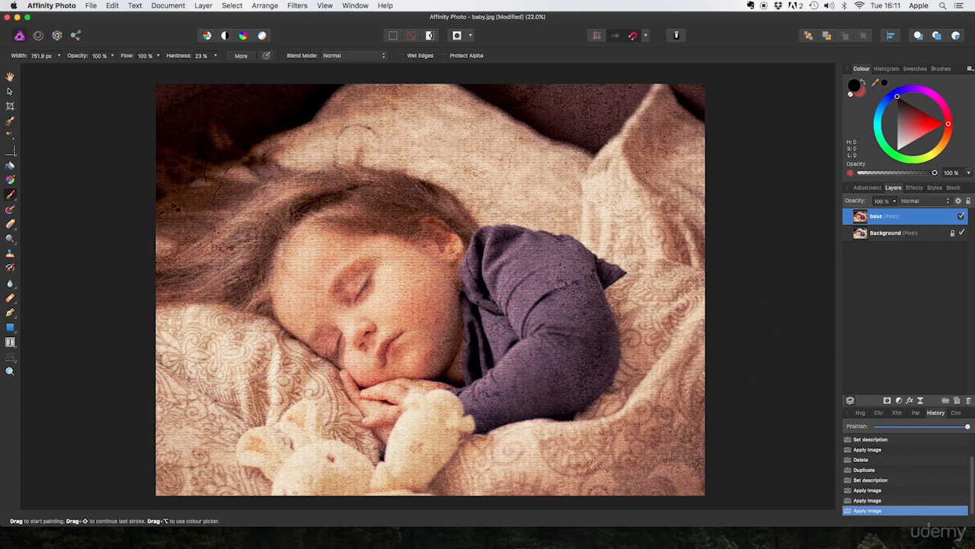
- Switch to Chrome, look through the Webdesign Core page of 25 free paper texture packs, and return to the search results
left_click_drag(0, 119, 387, 36)
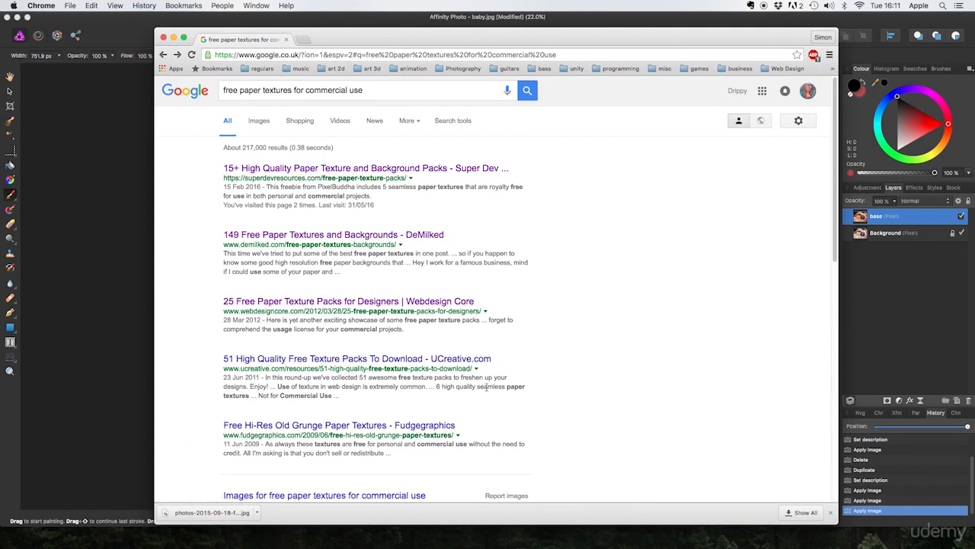
left_click(316, 305)
scroll(363, 359, "down", 2)
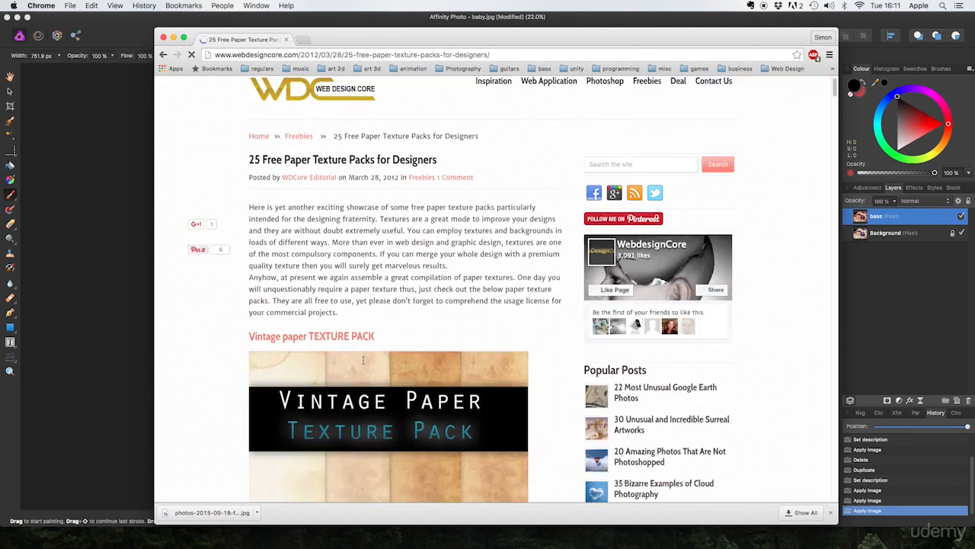
scroll(363, 359, "down", 10)
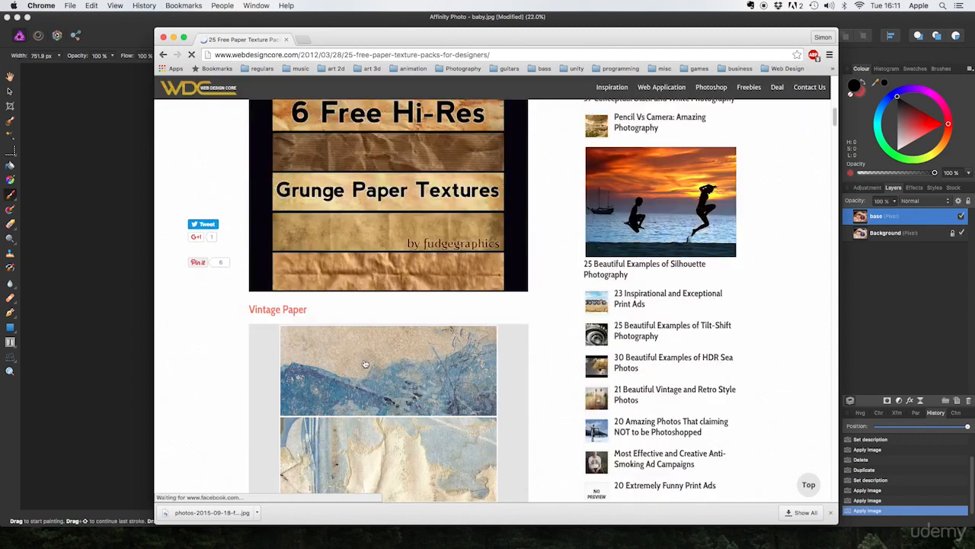
scroll(365, 363, "up", 10)
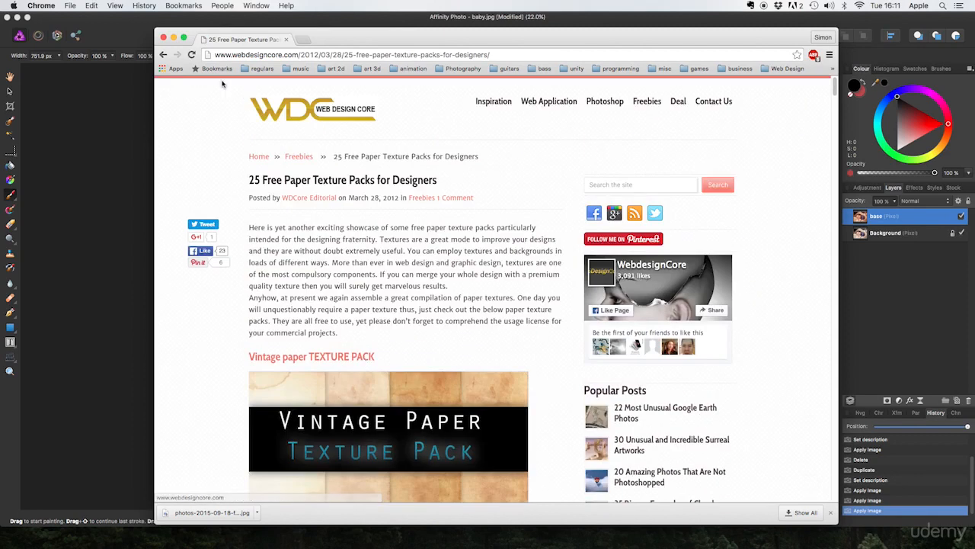
left_click(163, 58)
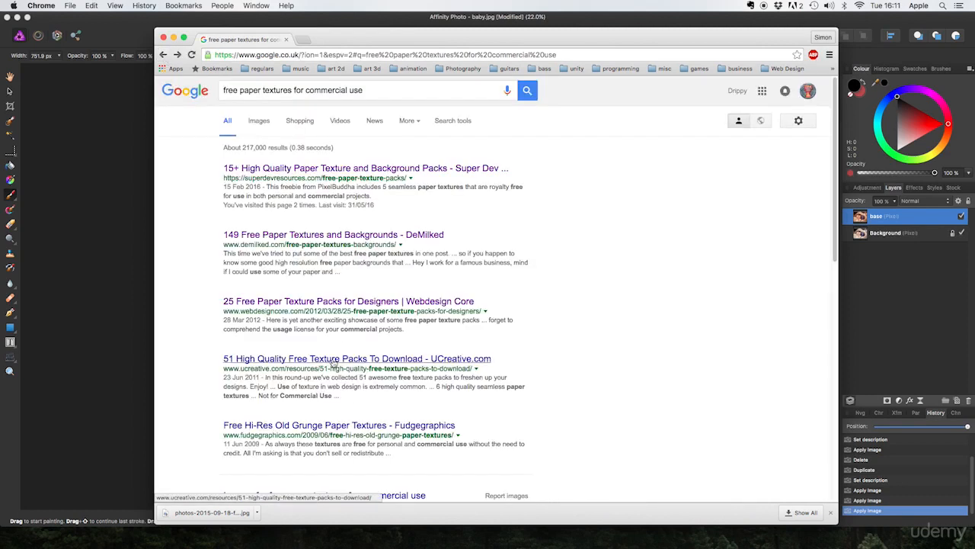
- Look through the UCreative page of 51 free texture packs, then return to the photo in Affinity Photo
left_click(334, 364)
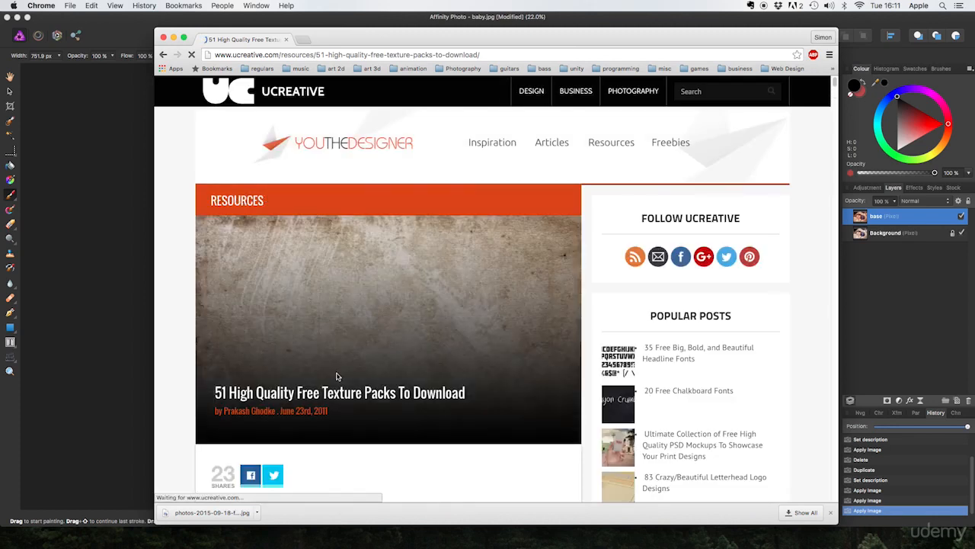
scroll(337, 369, "down", 6)
scroll(340, 377, "down", 8)
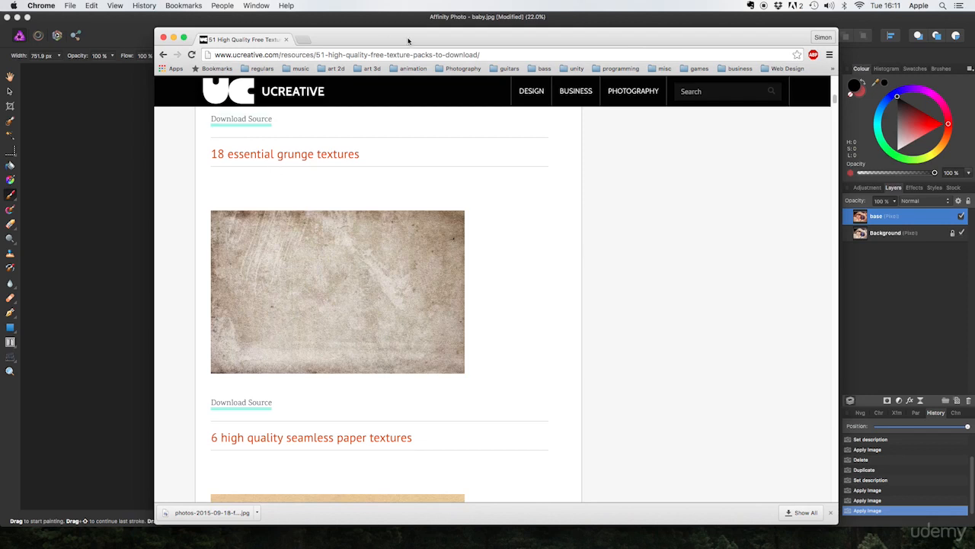
left_click_drag(408, 40, 0, 92)
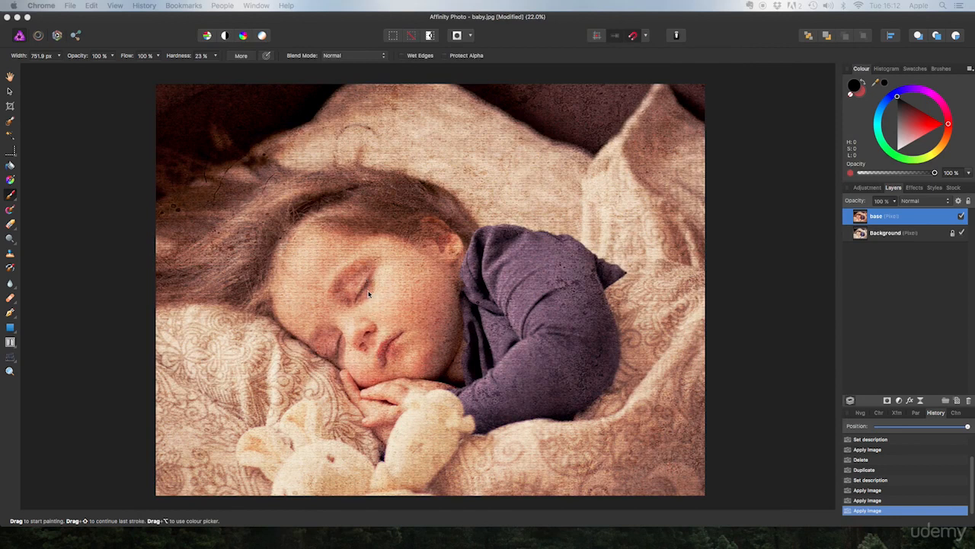
- Duplicate the Background layer, rename the copy "lines", and move it above the base layer
left_click(887, 234)
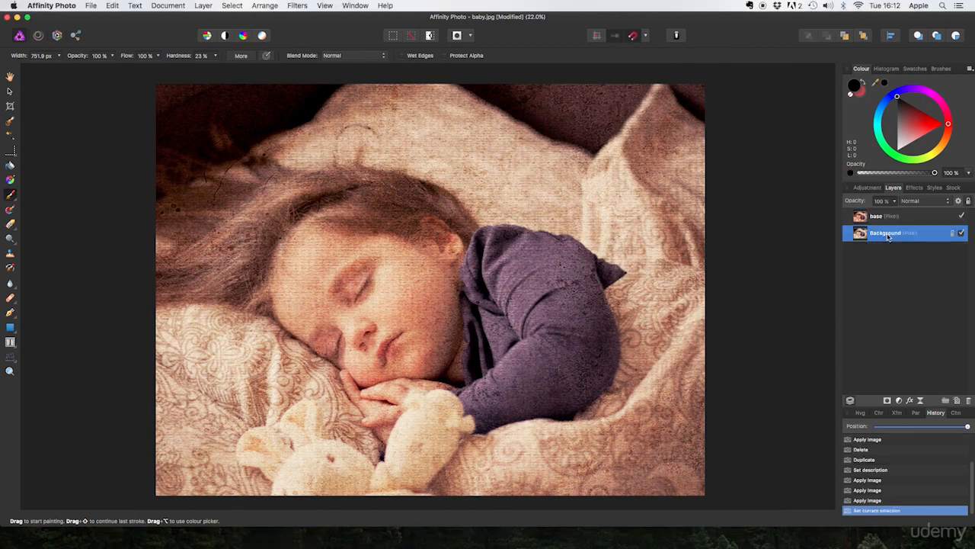
right_click(884, 233)
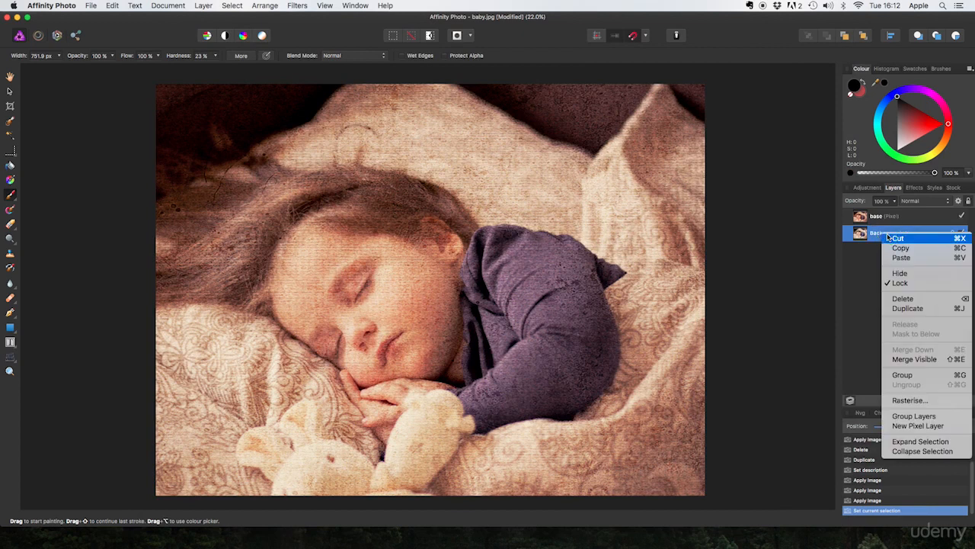
left_click(914, 308)
double_click(888, 233)
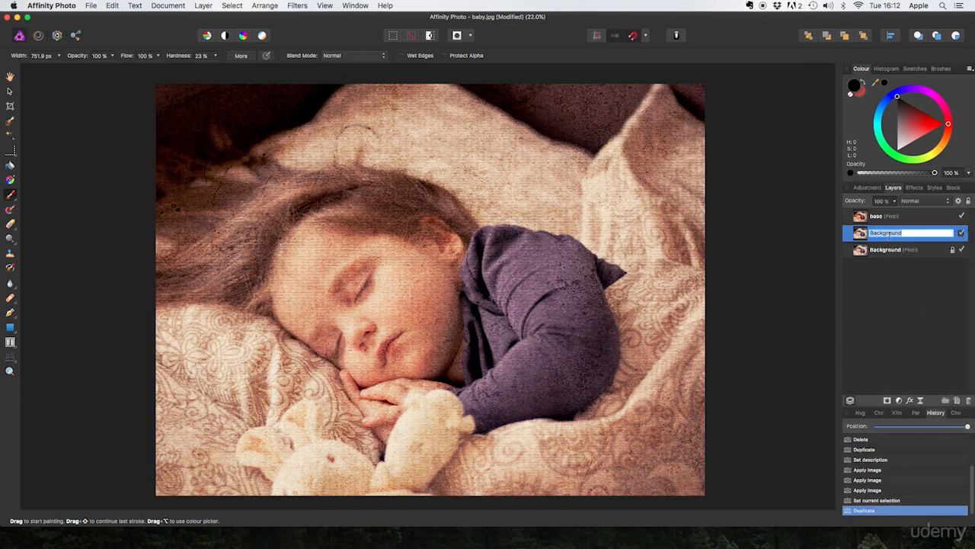
key("BackSpace")
type("lines")
key("Return")
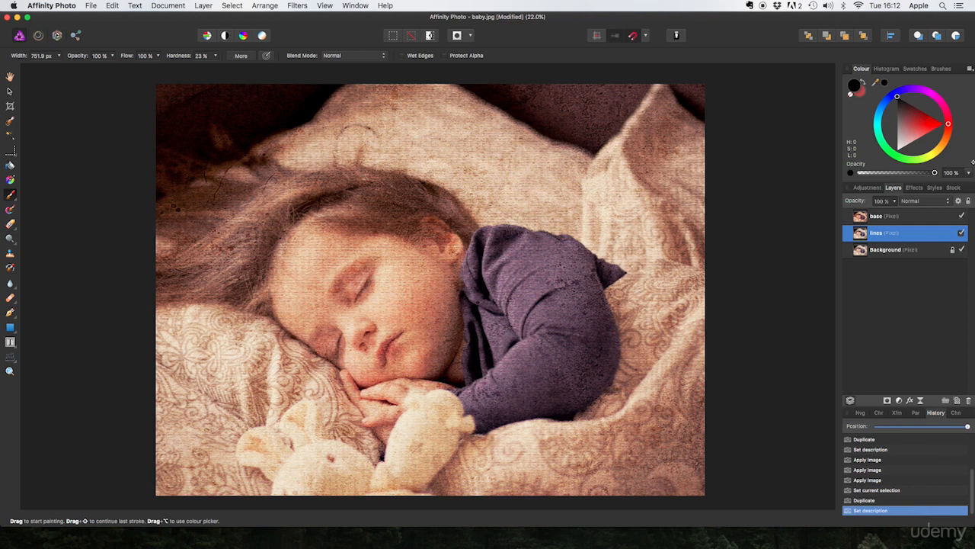
left_click_drag(883, 234, 876, 213)
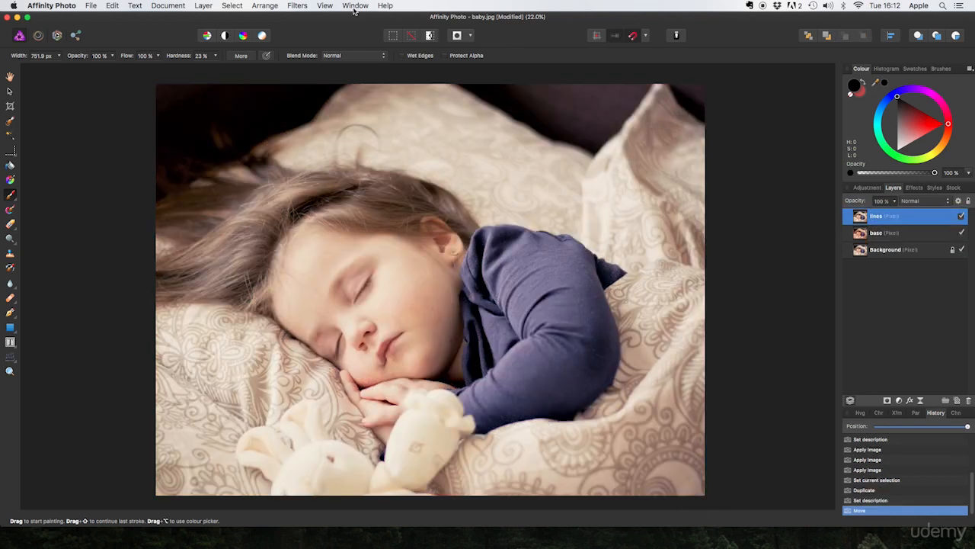
- Add a live High Pass filter to the lines layer with Monochrome on and a radius of about 6.8 px
left_click(301, 5)
mouse_move(207, 6)
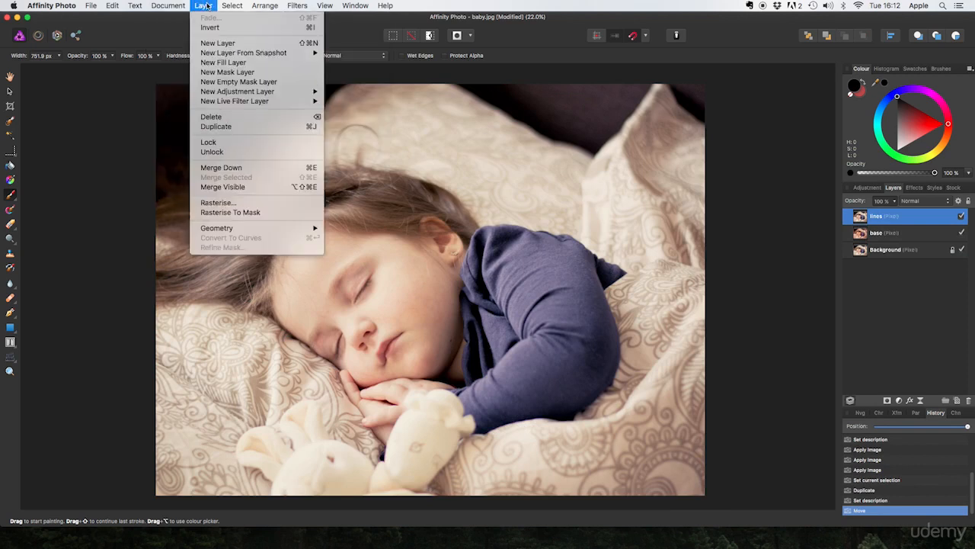
mouse_move(249, 103)
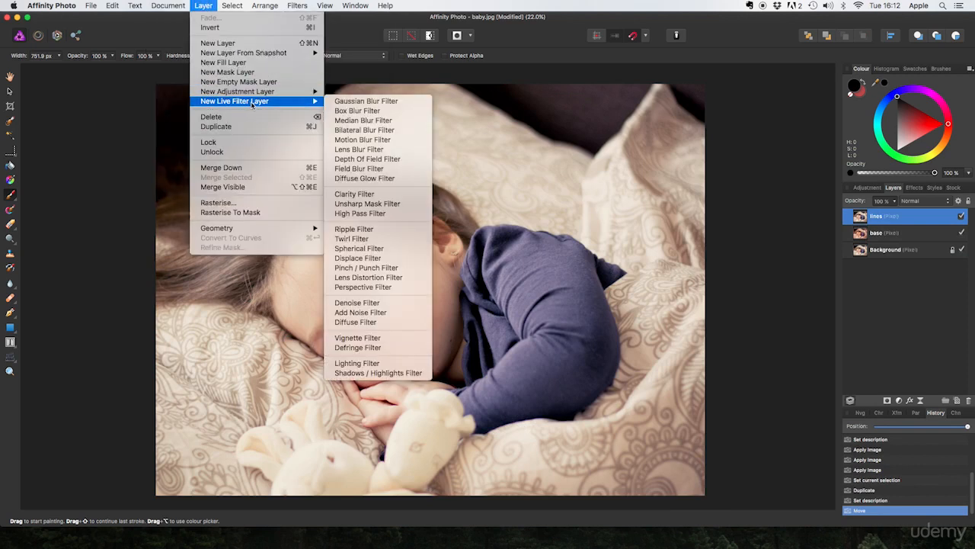
left_click(352, 214)
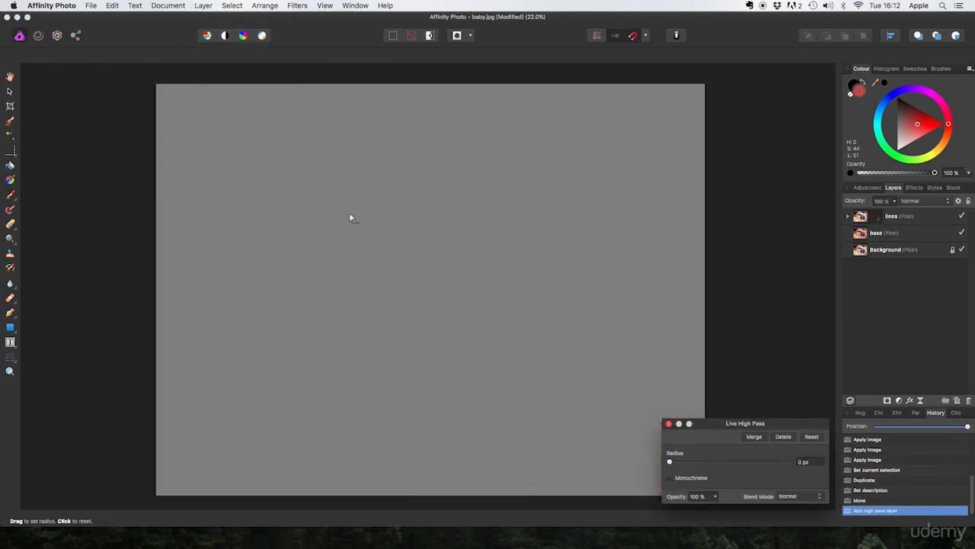
left_click_drag(670, 462, 712, 466)
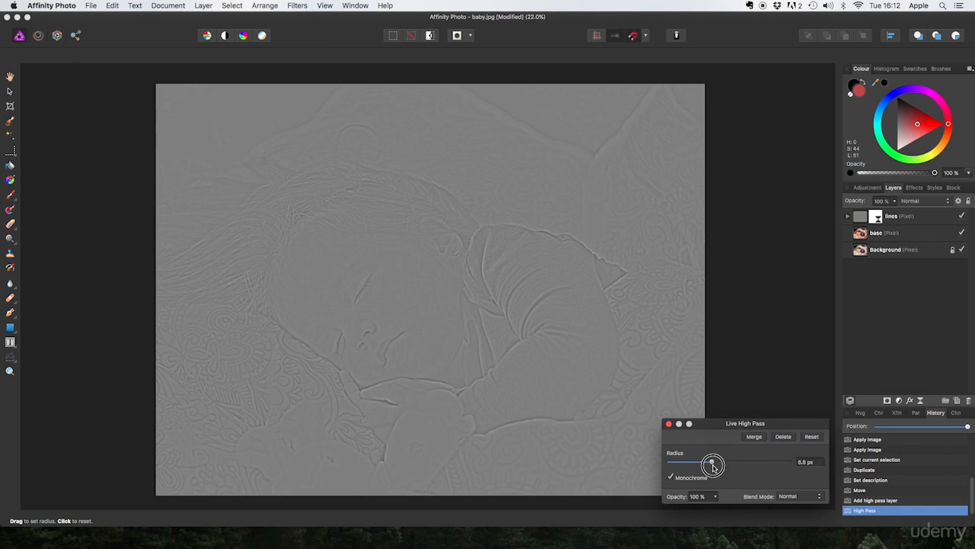
left_click(669, 424)
key("b")
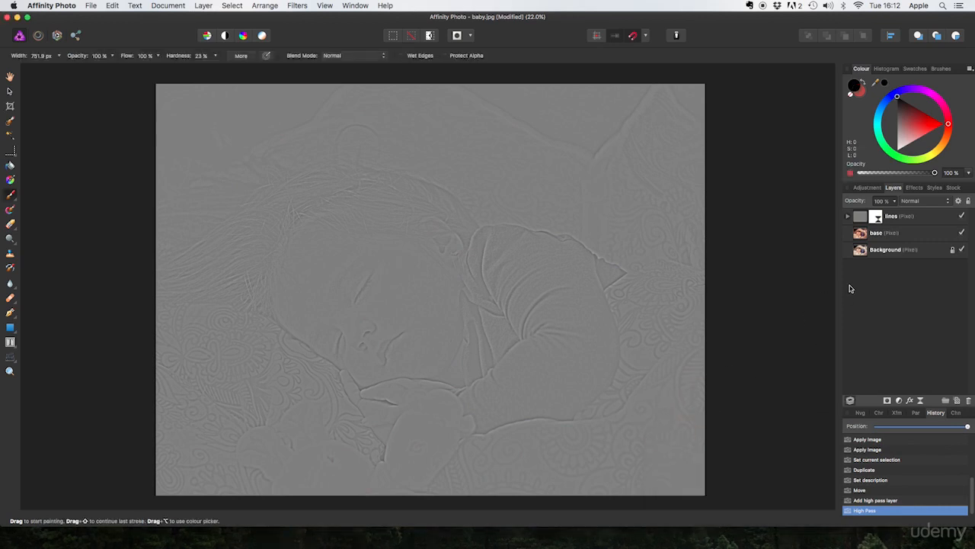
- Set the lines layer's blend mode to Linear Light and compare the photo with the layer hidden and shown
left_click(924, 219)
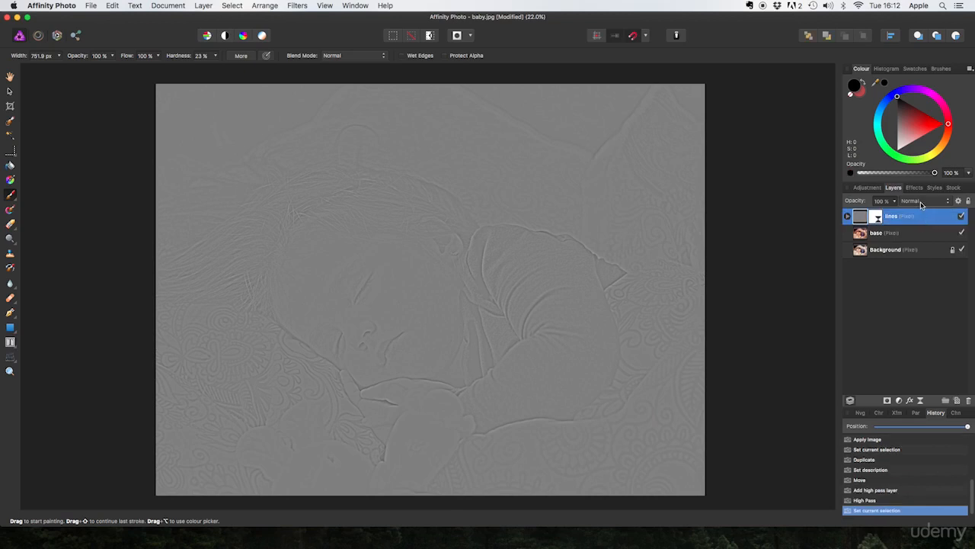
left_click(921, 201)
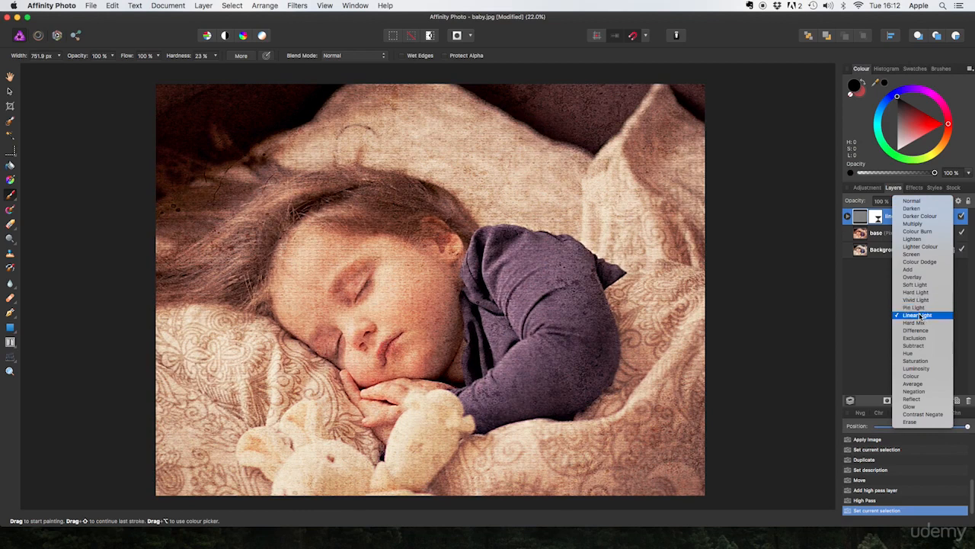
left_click(920, 315)
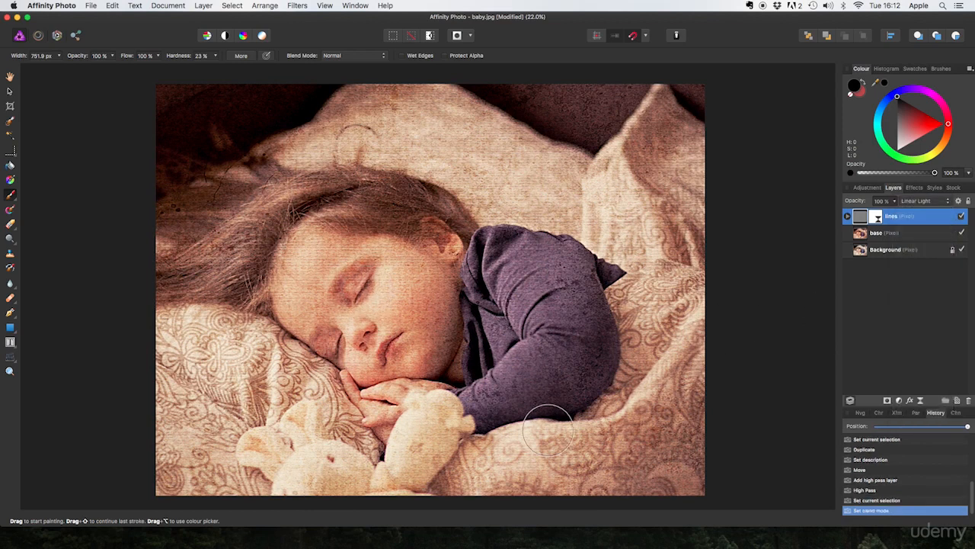
left_click(961, 216)
left_click(962, 216)
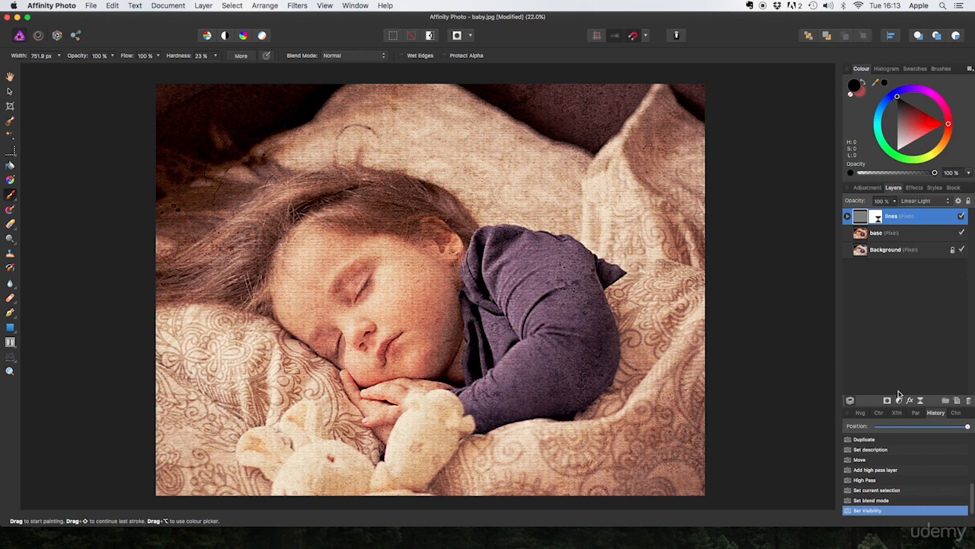
- Group the lines layer and name the group "lines"
right_click(906, 216)
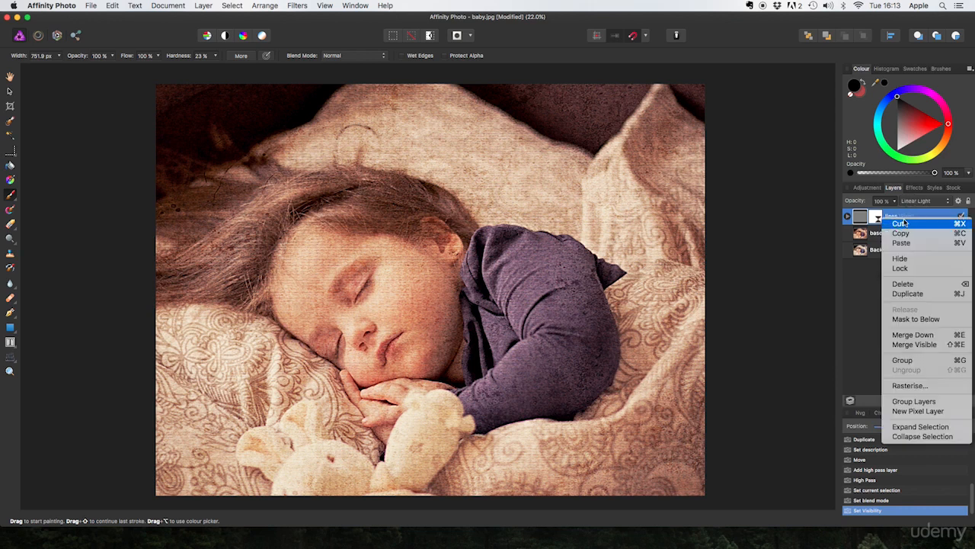
left_click(914, 365)
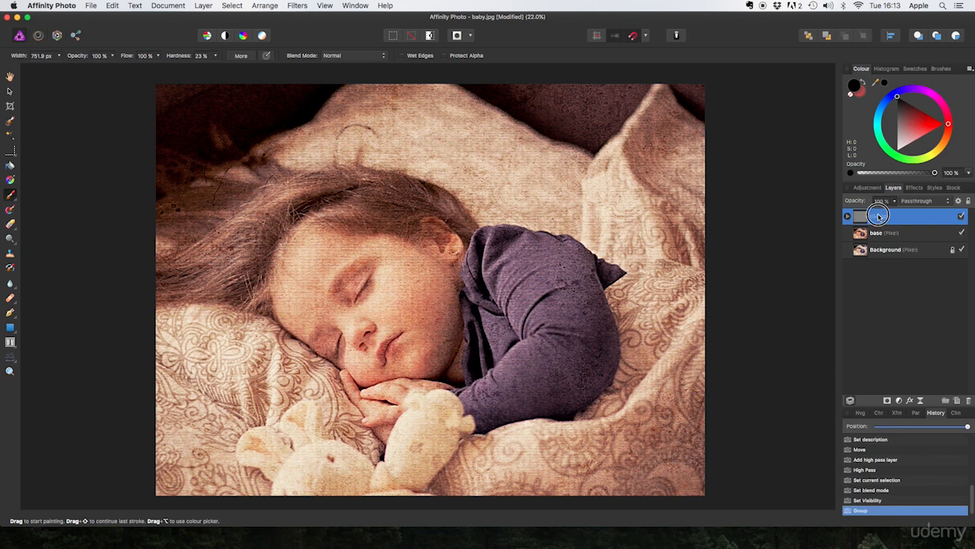
double_click(877, 217)
type("line")
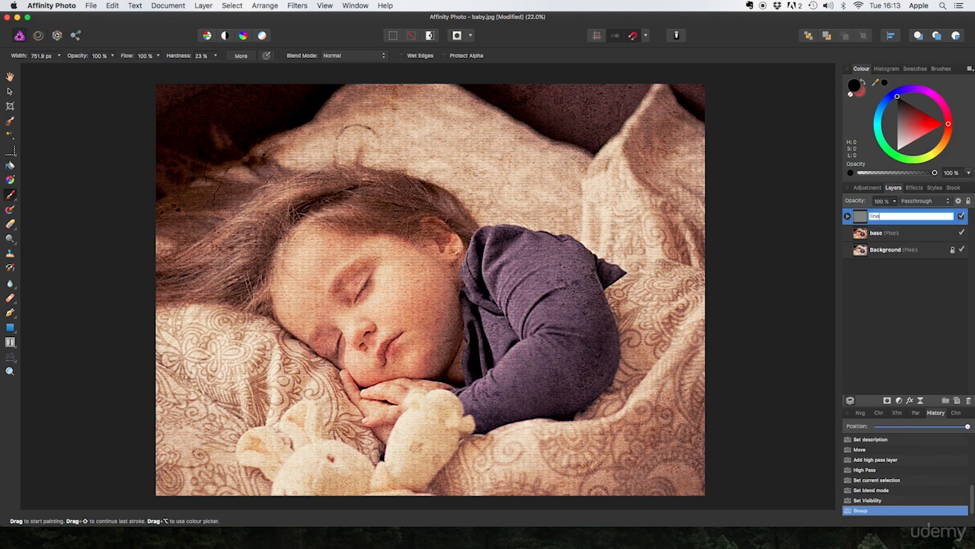
type("s")
key("Return")
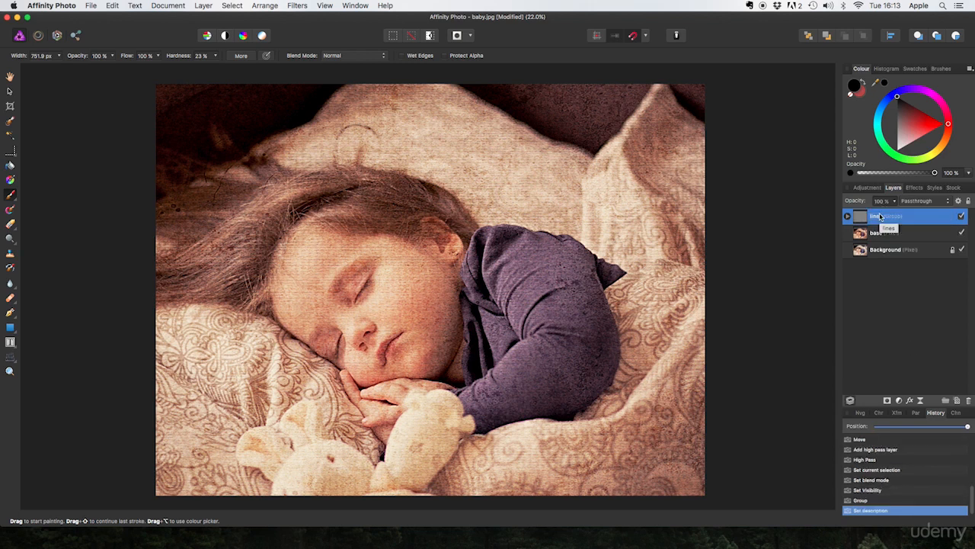
- Add a mask to the lines group and paint black on it with a soft 580 px brush to hide line detail in places
left_click(887, 400)
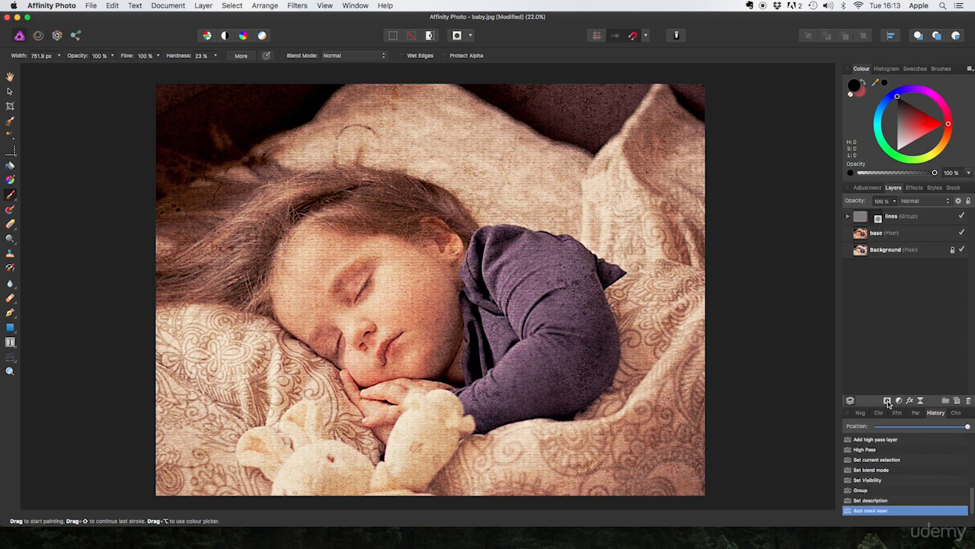
left_click(877, 217)
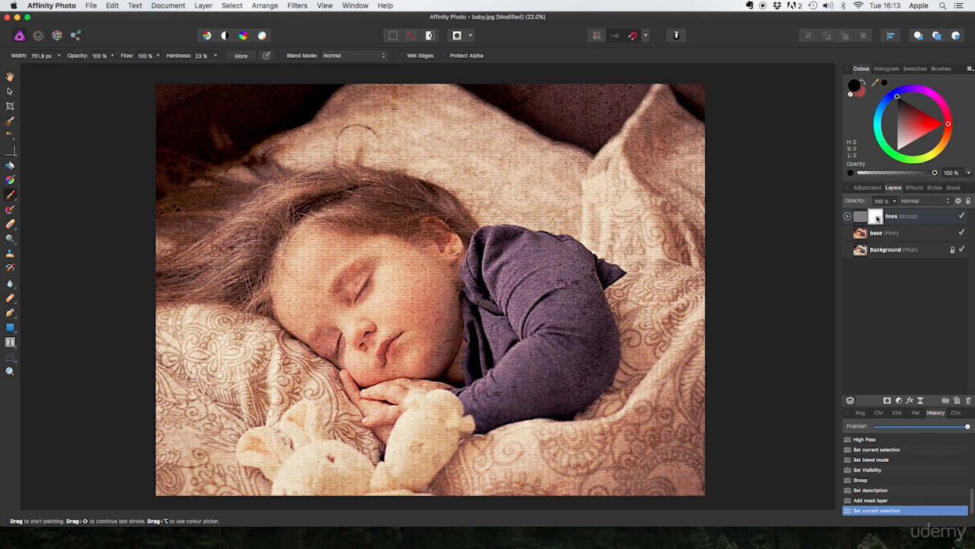
left_click(11, 198)
left_click_drag(588, 206, 592, 206)
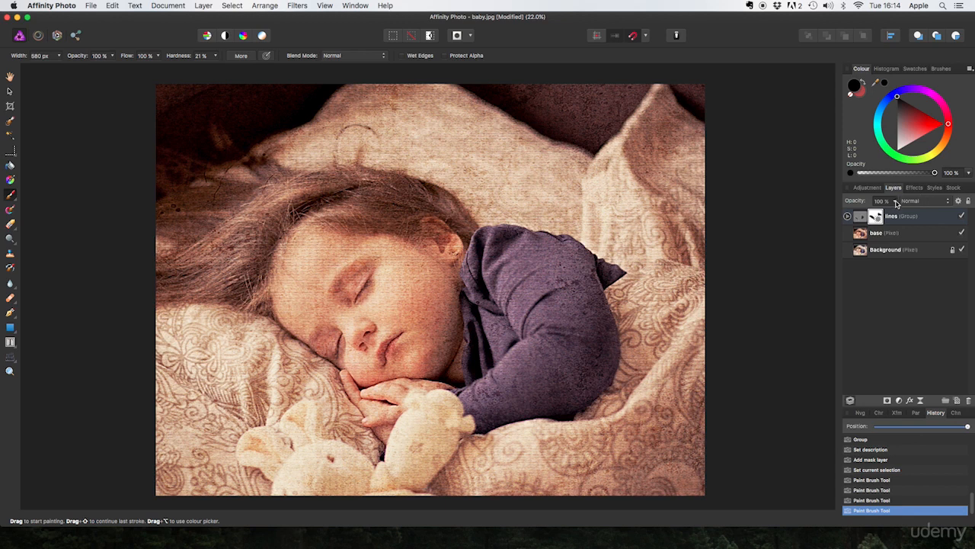
- Lower the opacity of the lines group to about 65%
left_click_drag(896, 203, 915, 218)
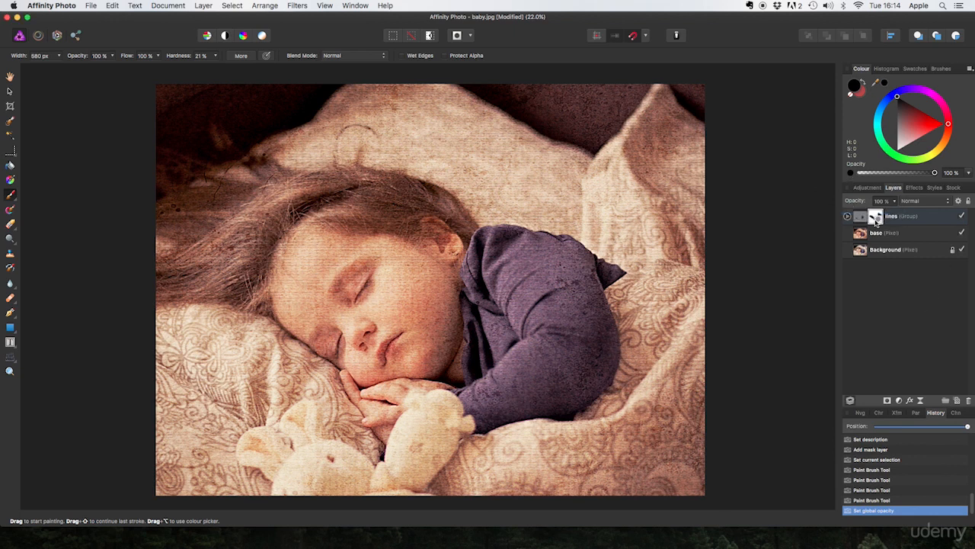
left_click(862, 219)
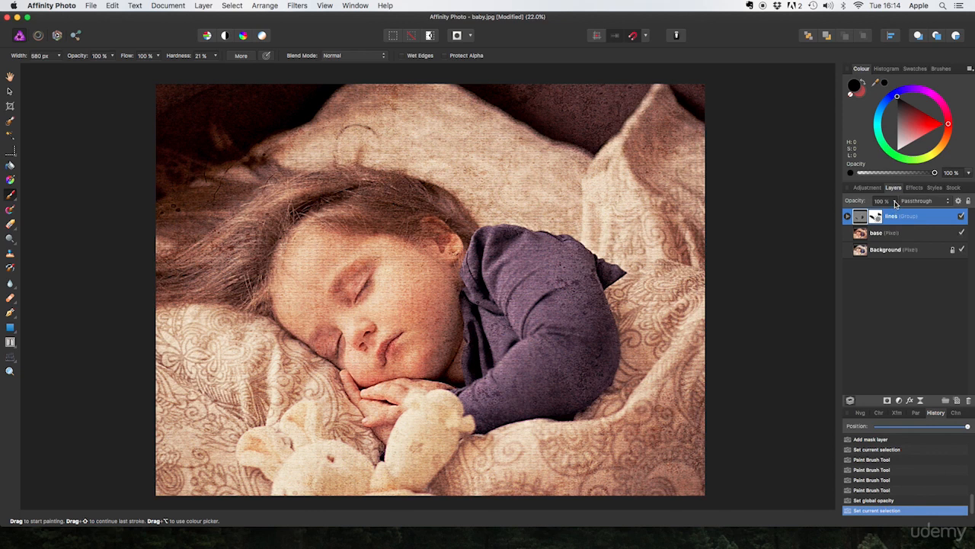
left_click(896, 204)
left_click_drag(896, 216, 864, 220)
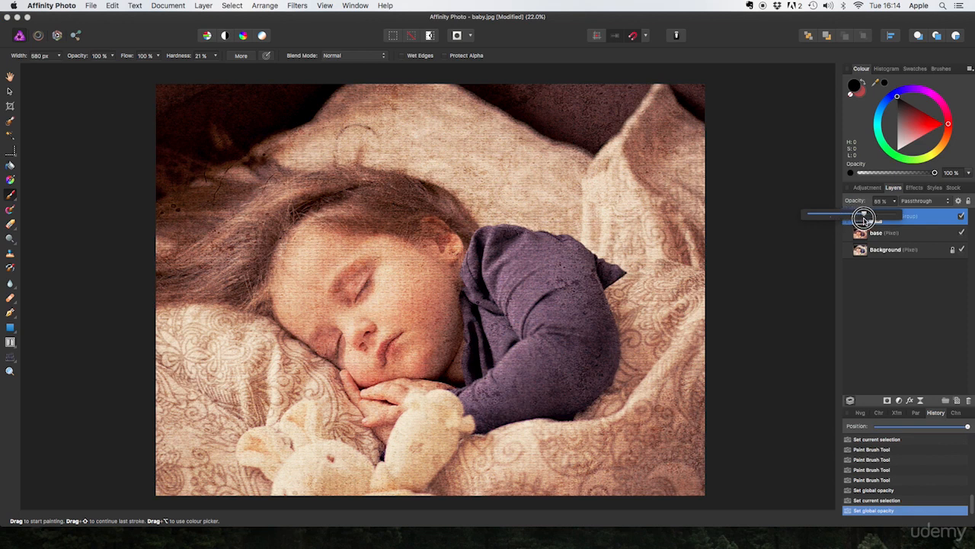
left_click(907, 294)
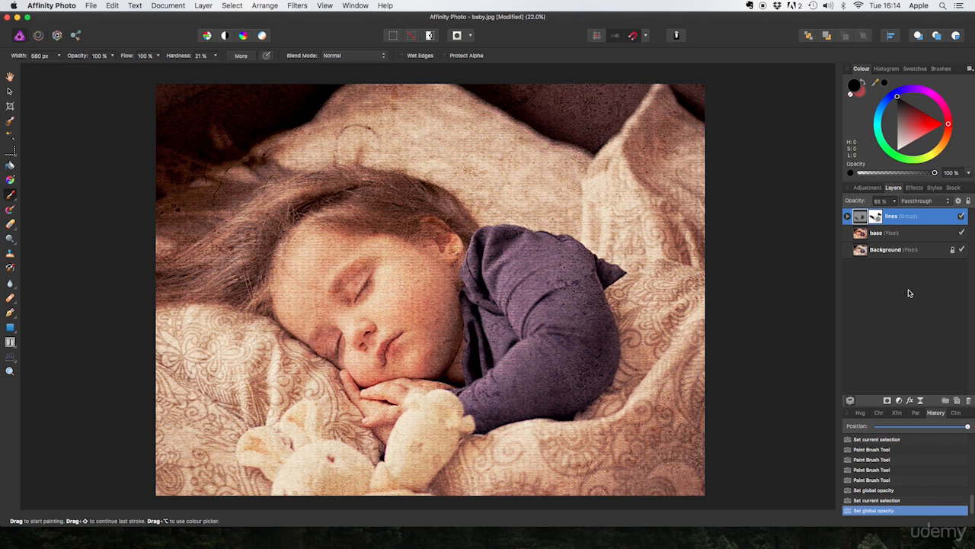
- Add an HSL adjustment above the lines group with a hue shift of about 16° and moderately reduced saturation
left_click(866, 187)
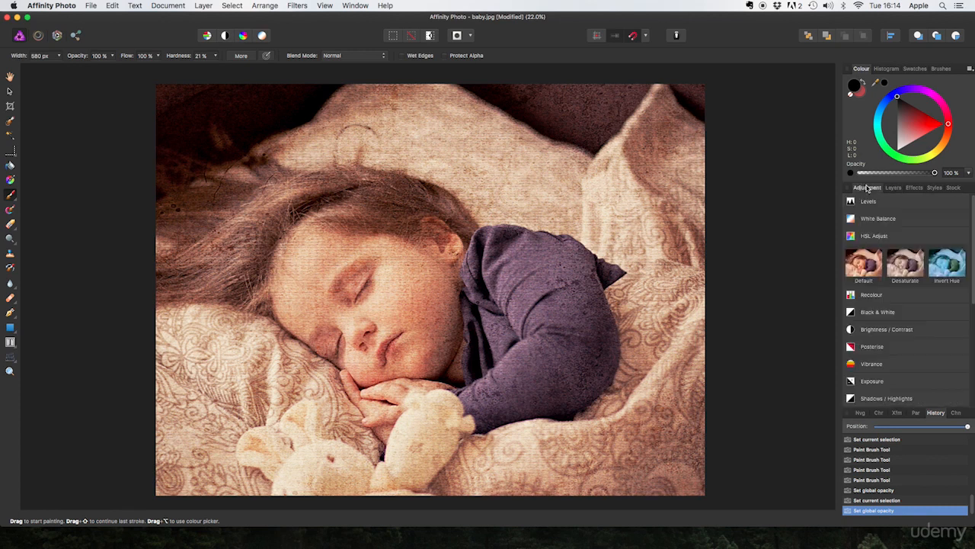
left_click(854, 238)
left_click(899, 188)
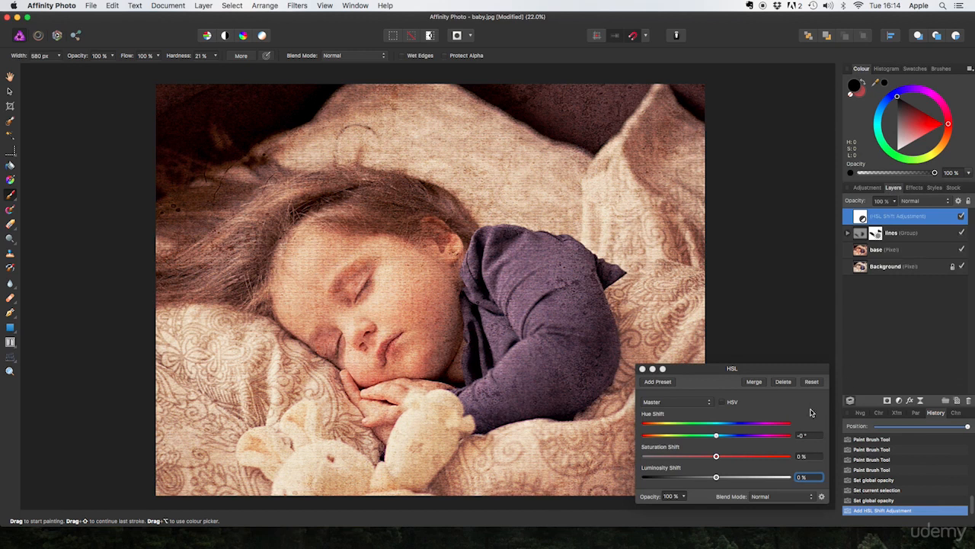
left_click_drag(717, 435, 681, 456)
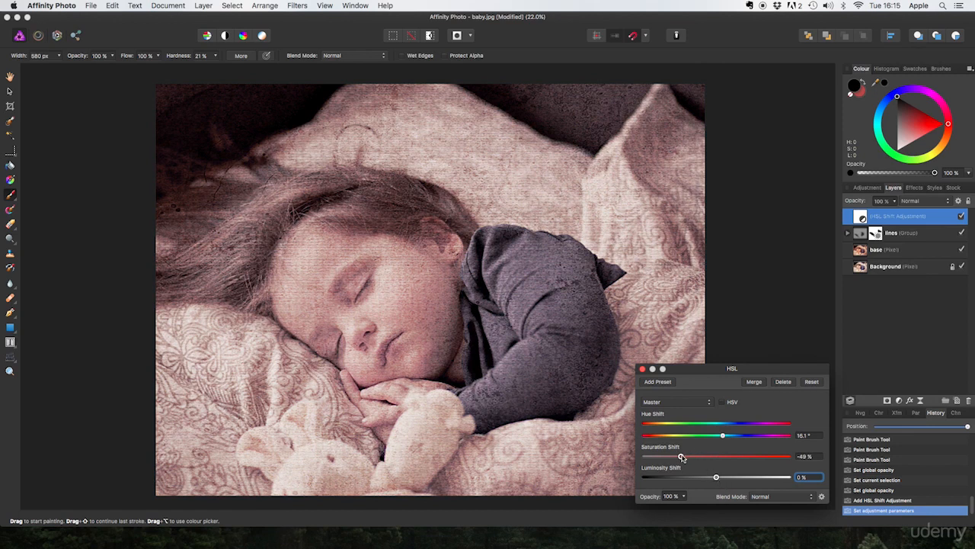
left_click_drag(682, 457, 694, 457)
left_click_drag(694, 455, 694, 459)
left_click(643, 368)
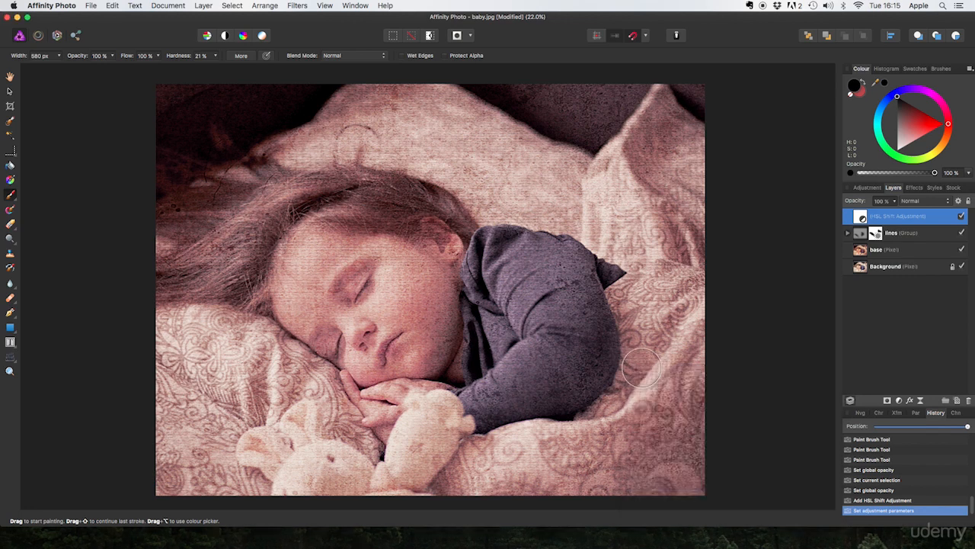
- Add a Levels adjustment with black level 3%, white level 95% and gamma about 0.864
left_click(867, 187)
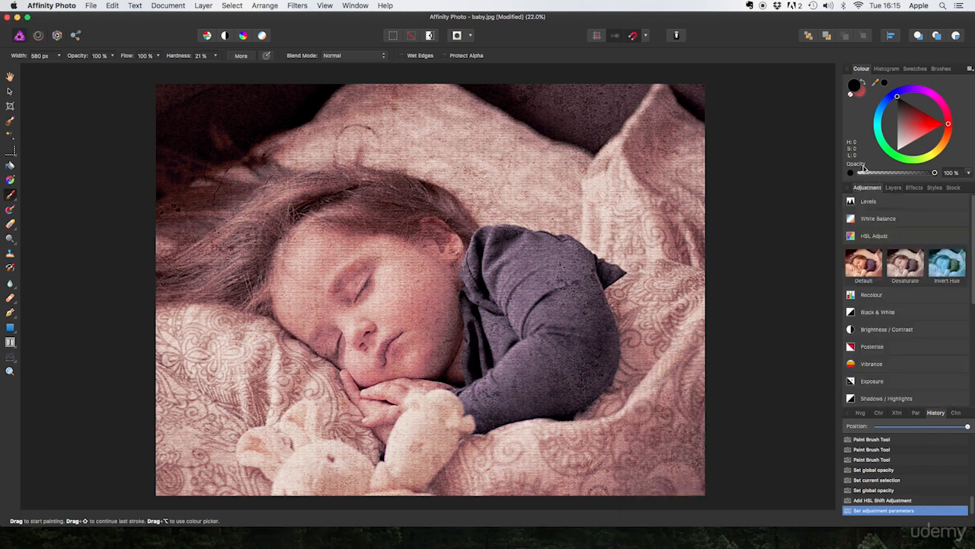
left_click(851, 203)
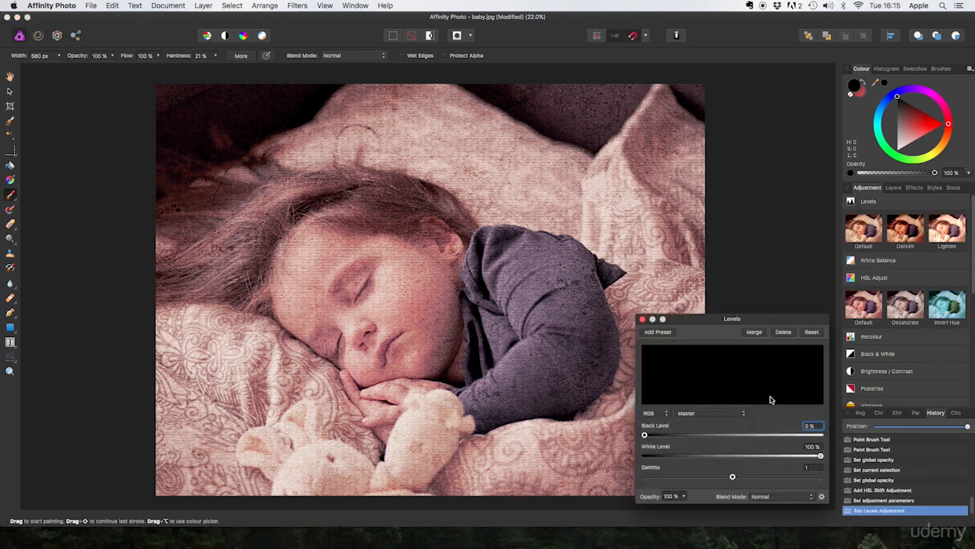
left_click_drag(820, 456, 813, 457)
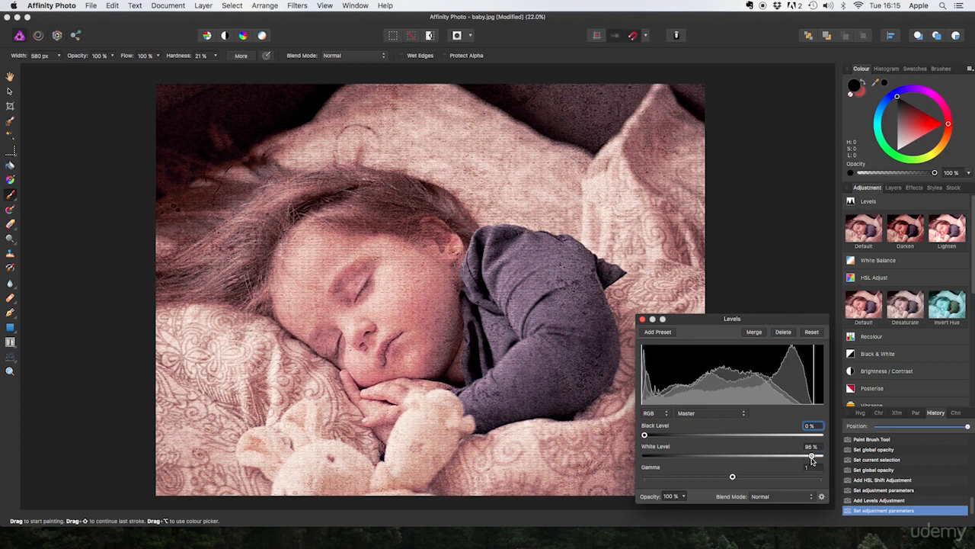
mouse_move(733, 478)
left_mouse_down()
mouse_move(756, 477)
mouse_move(721, 478)
left_mouse_up()
mouse_move(645, 435)
left_mouse_down()
mouse_move(656, 436)
mouse_move(645, 435)
left_mouse_up()
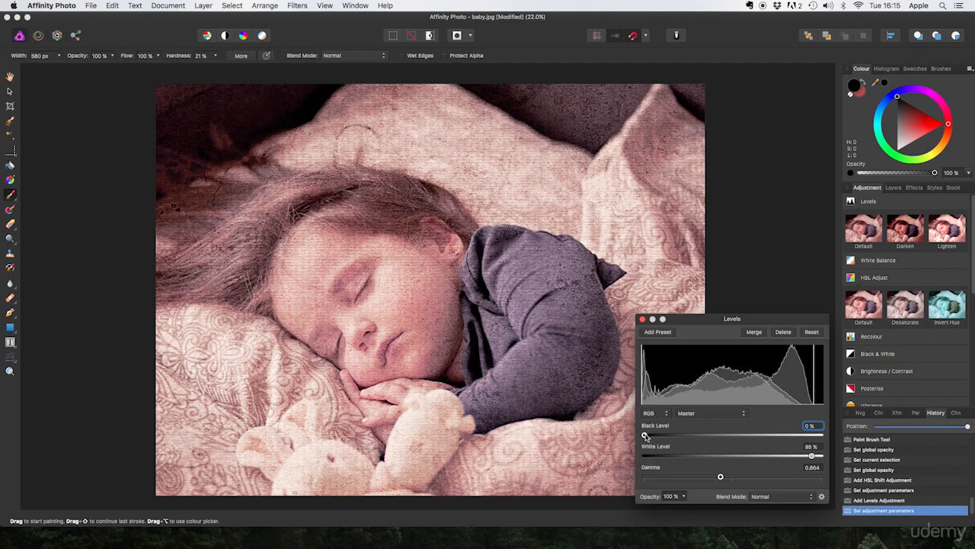
left_click_drag(645, 436, 650, 438)
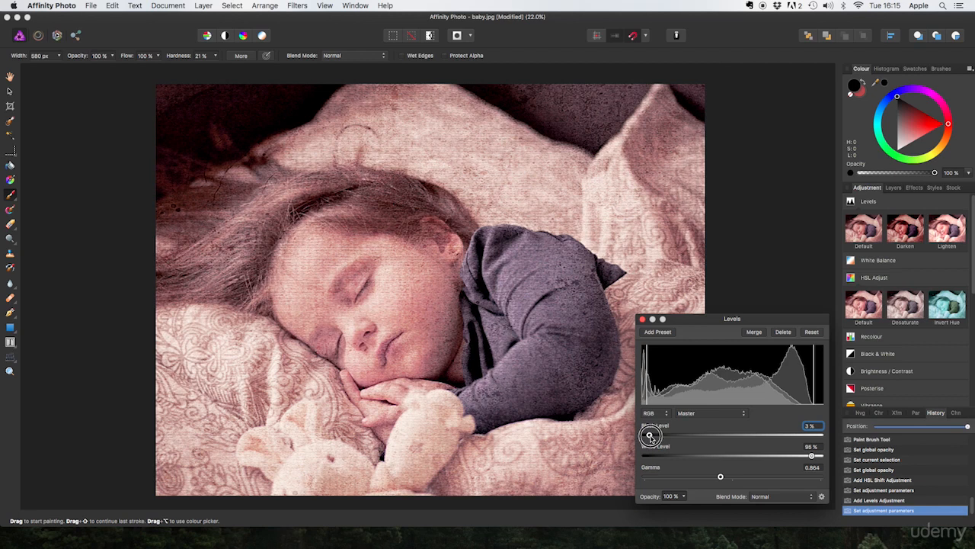
left_click(643, 320)
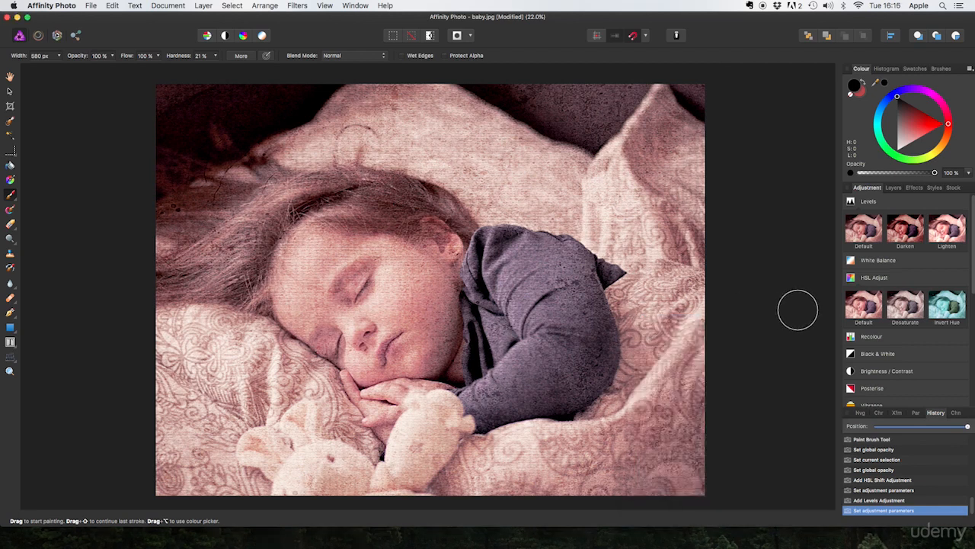
- Open the base layer in the Develop Persona and enable Post Crop Vignette in the lens settings
left_click(893, 188)
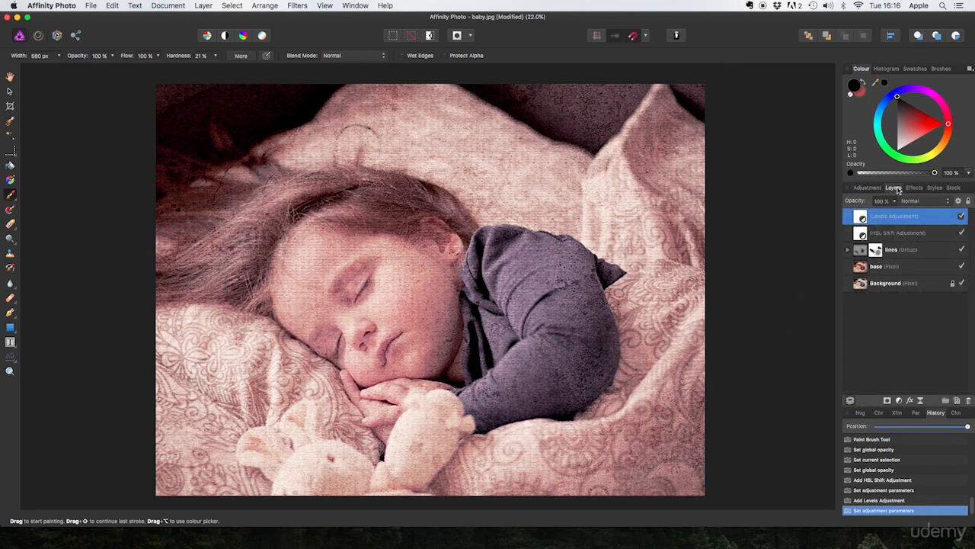
left_click(892, 285)
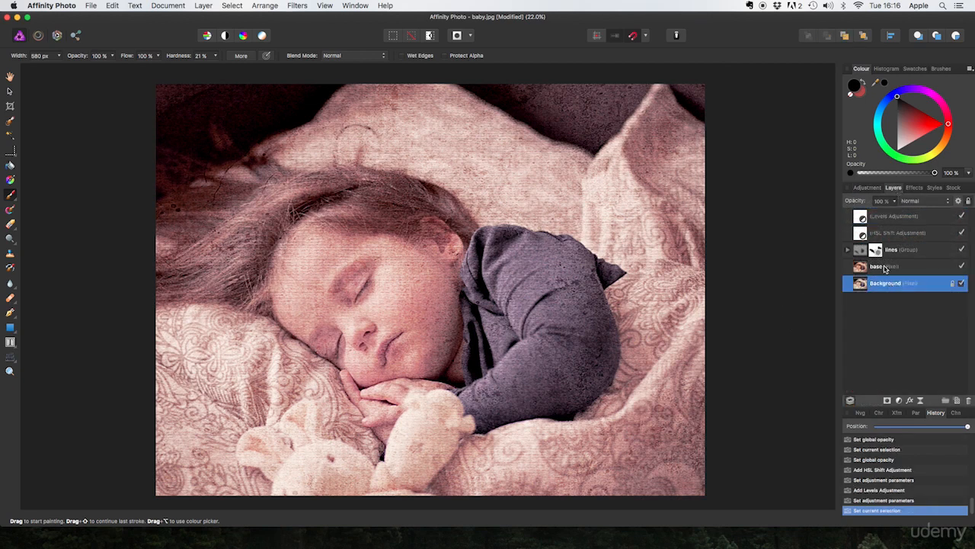
left_click(885, 267)
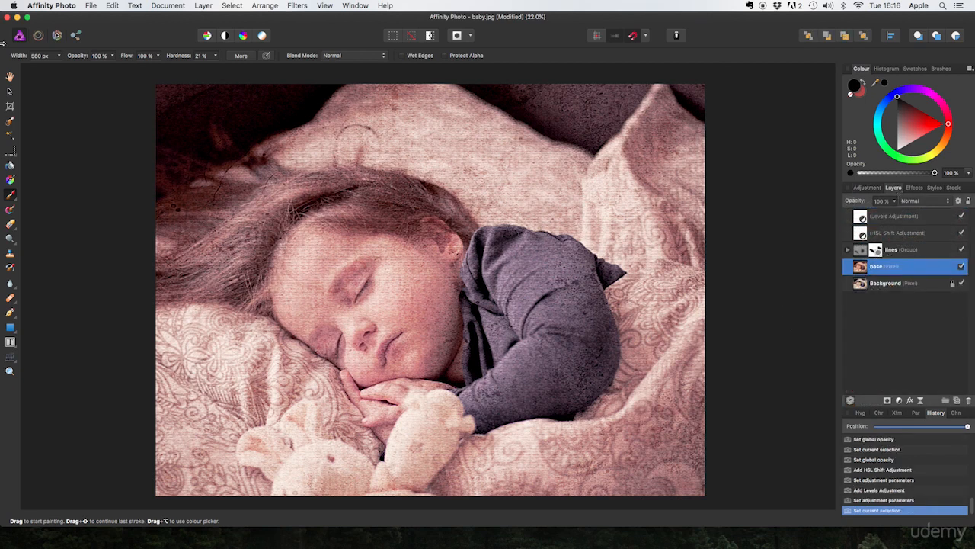
left_click(58, 36)
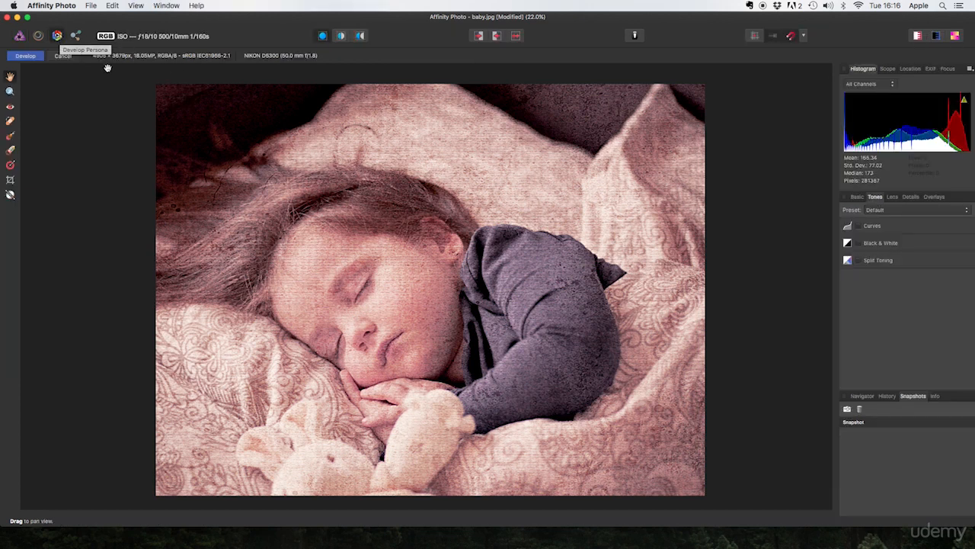
left_click(893, 197)
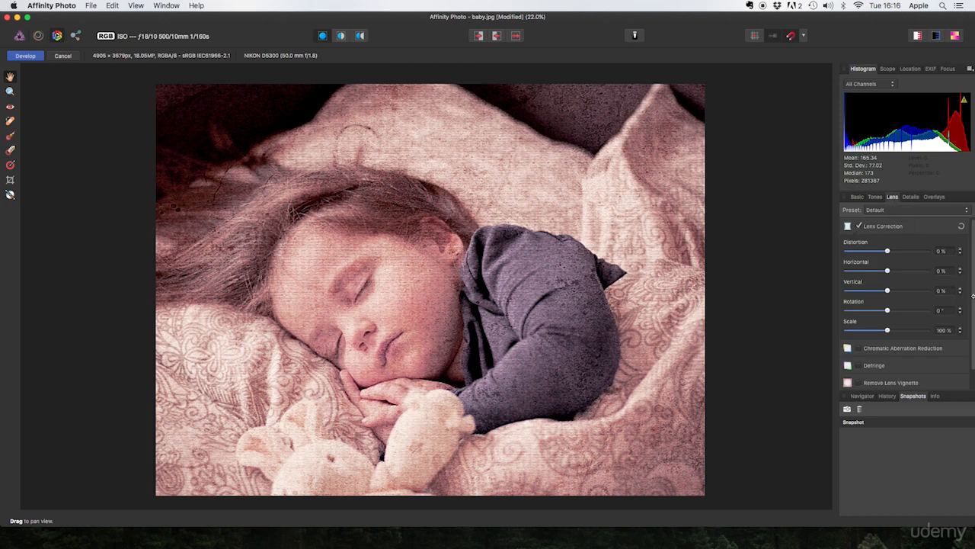
scroll(974, 296, "down", 2)
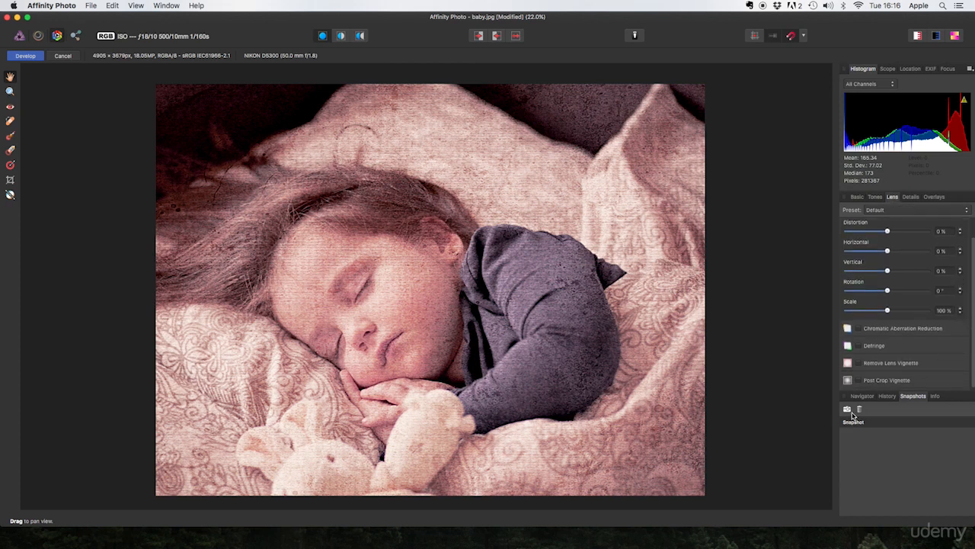
left_click(858, 380)
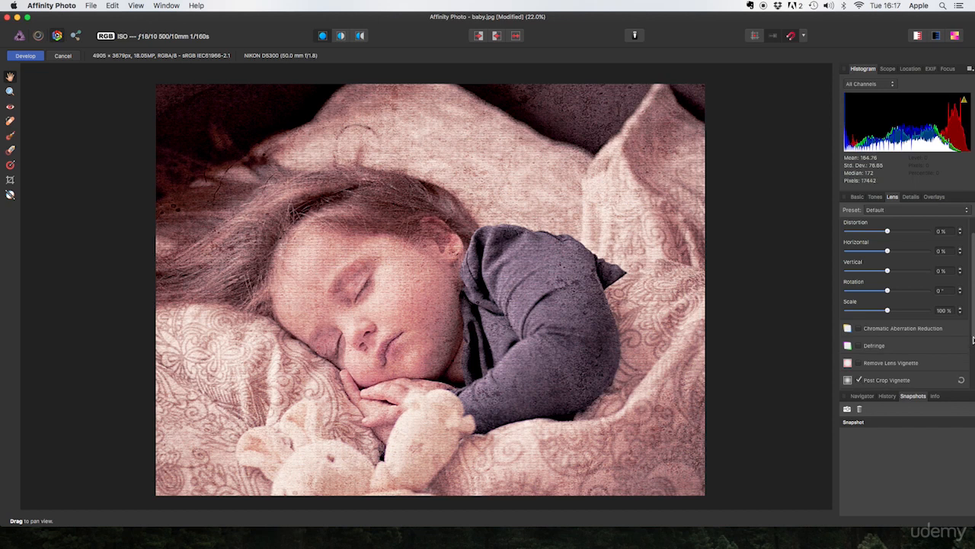
scroll(973, 349, "down", 3)
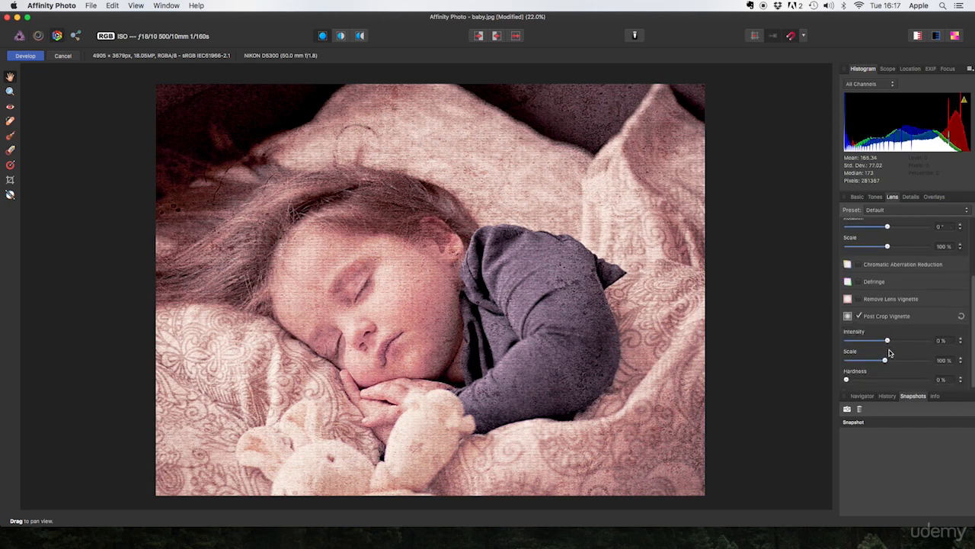
- Set the vignette to about -72% intensity, 116% scale and 73% hardness, and develop the base layer
left_click_drag(887, 340, 867, 341)
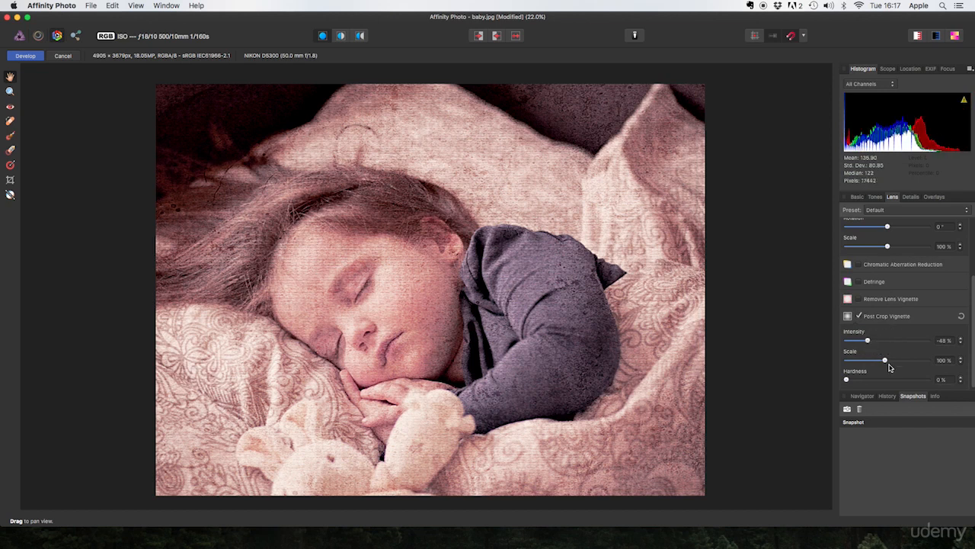
left_click_drag(847, 379, 889, 362)
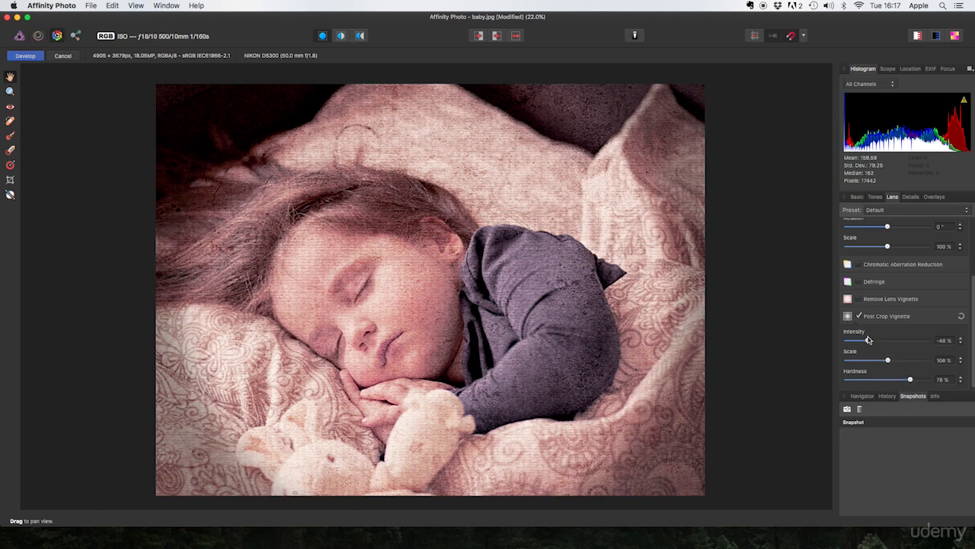
left_click_drag(869, 342, 858, 342)
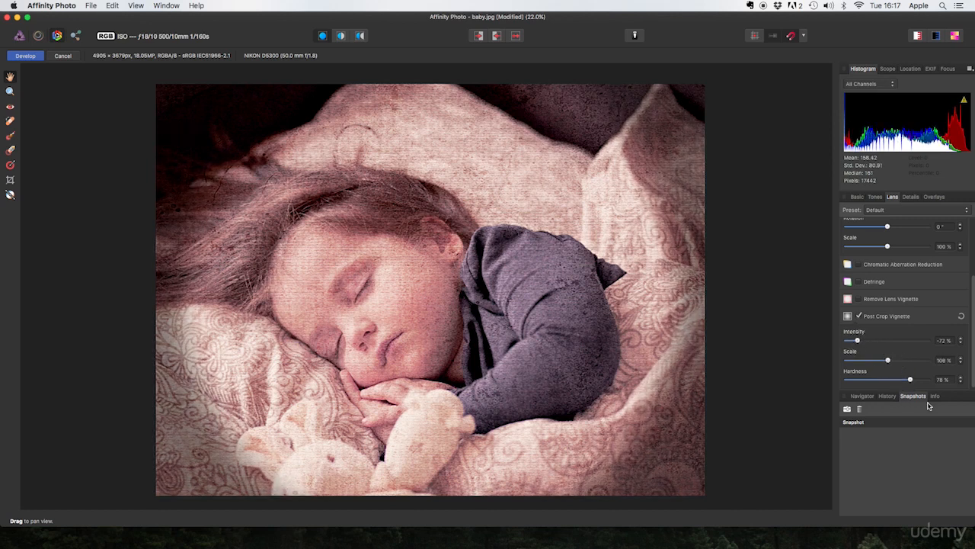
left_click_drag(912, 382, 893, 360)
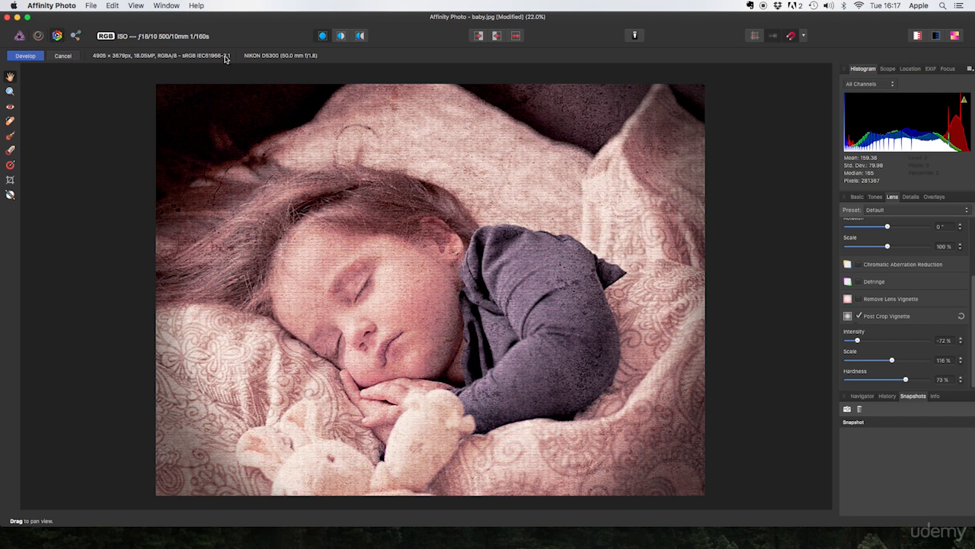
left_click(25, 56)
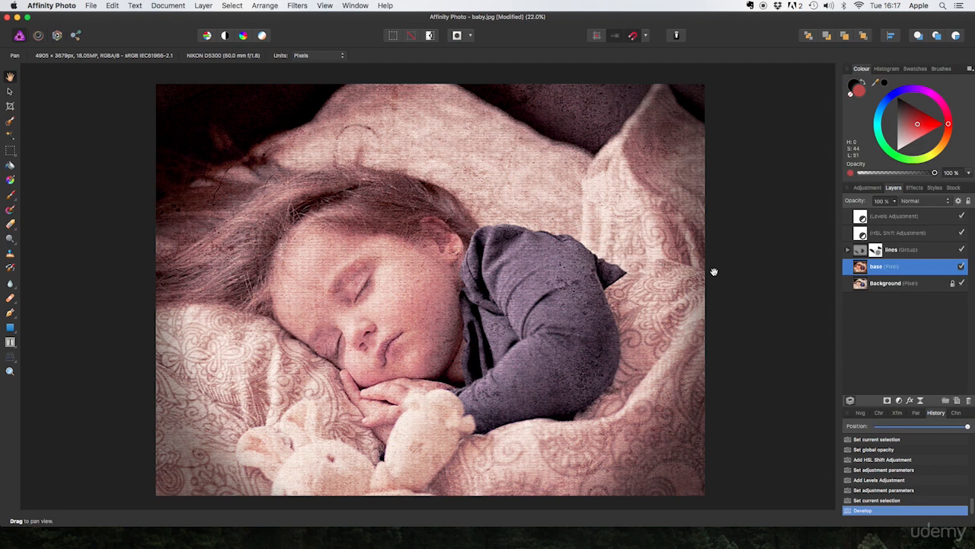